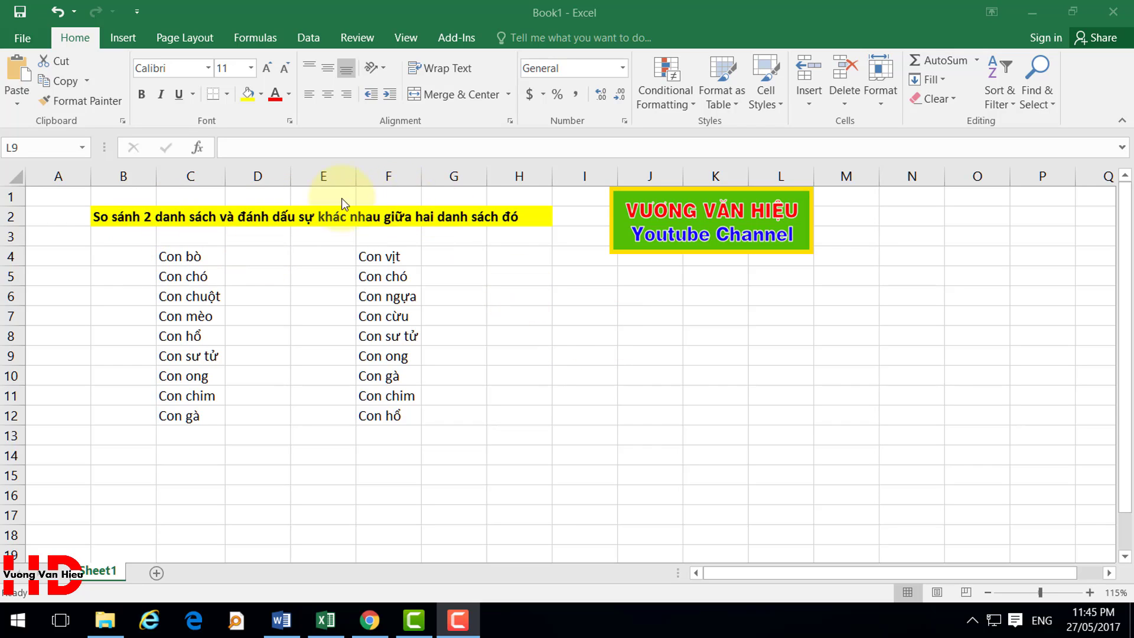
- Select the first animal list in column C, then the second list in column F
click(520, 311)
click(467, 334)
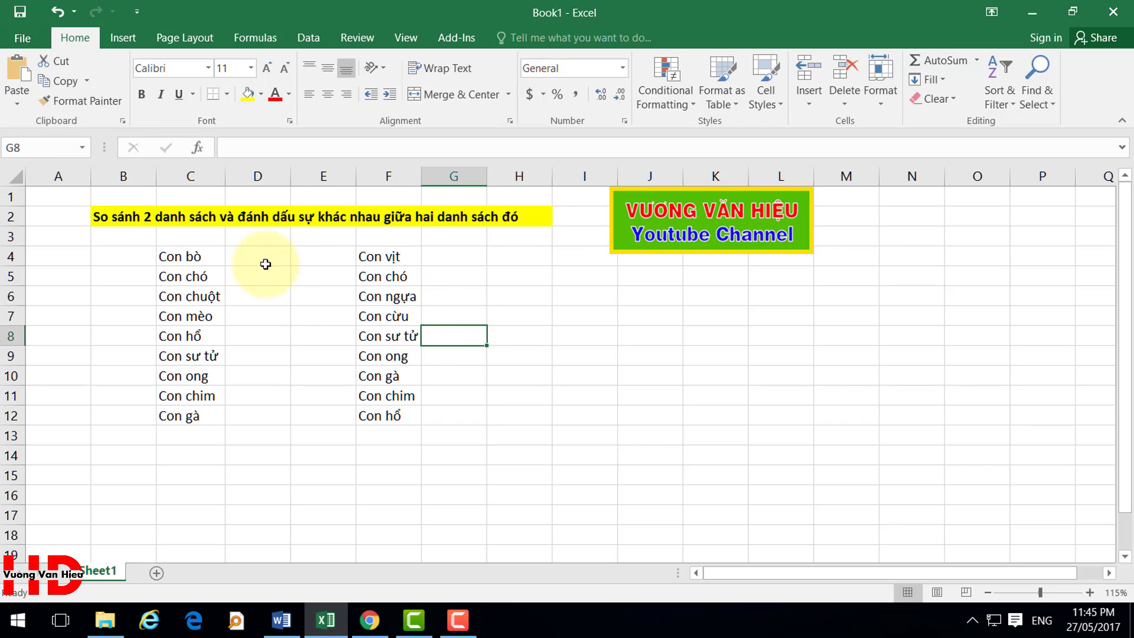
drag(189, 256, 189, 416)
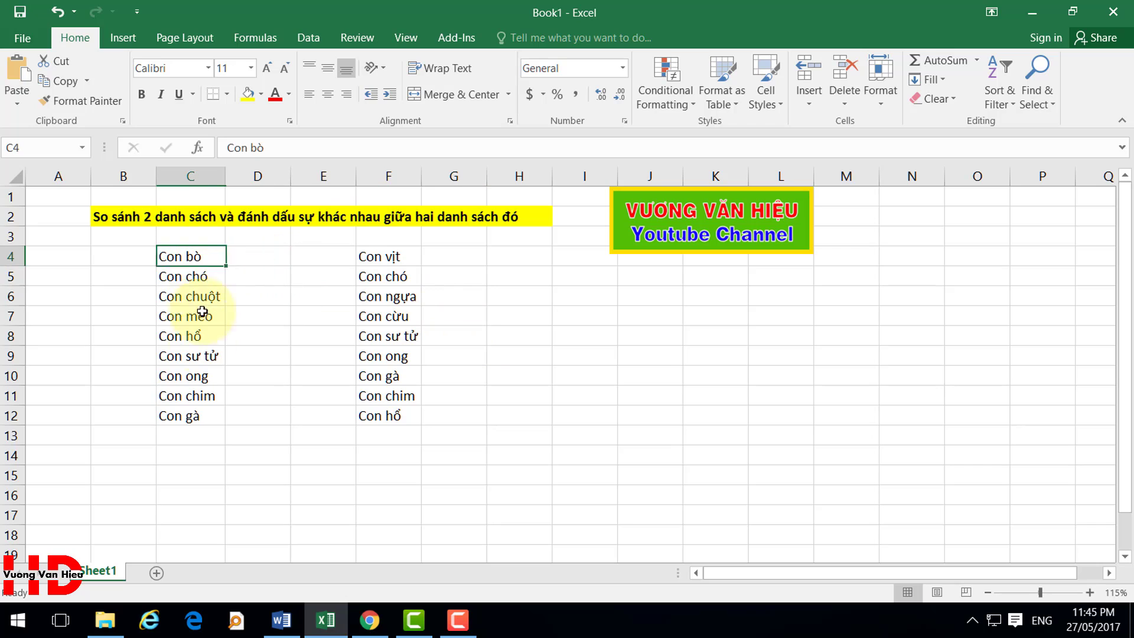
drag(381, 256, 381, 417)
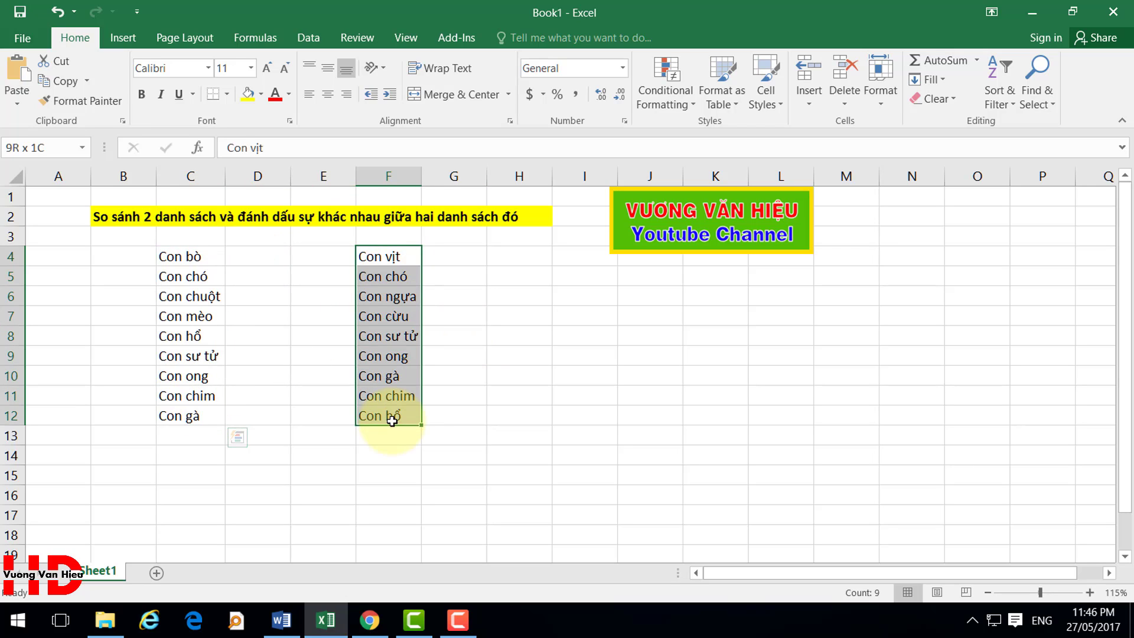
click(195, 253)
drag(195, 253, 189, 417)
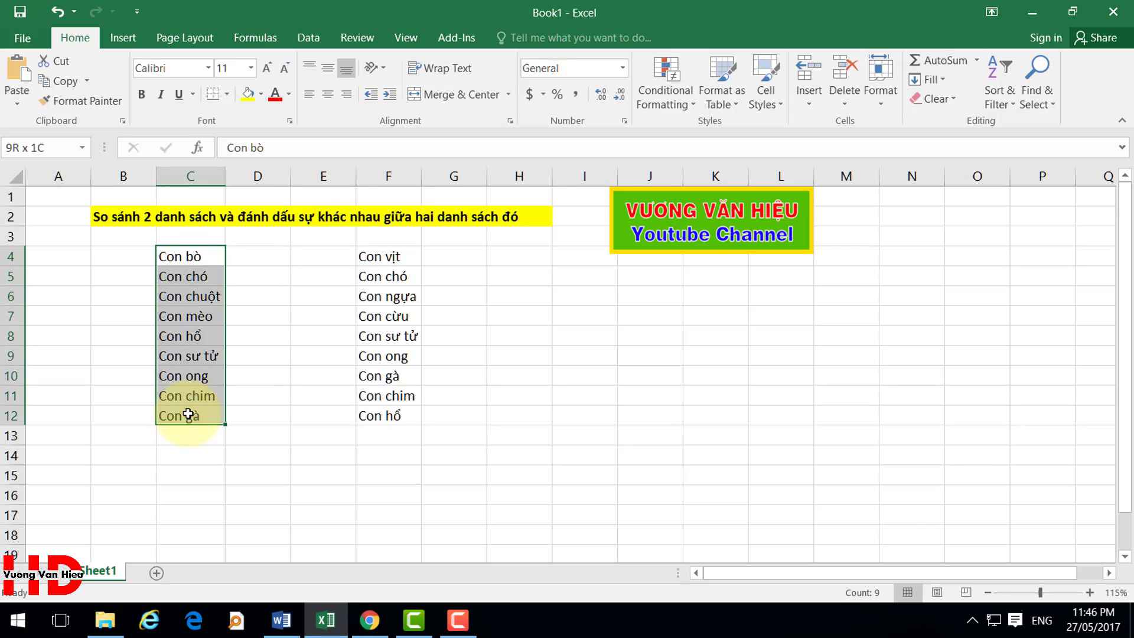
click(188, 308)
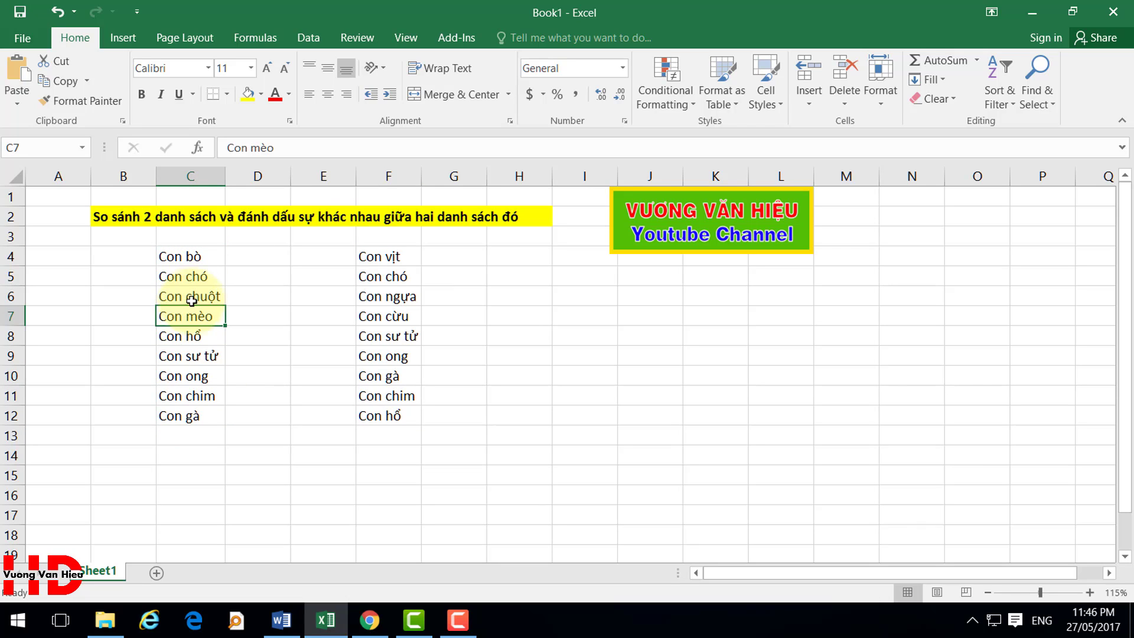
click(372, 290)
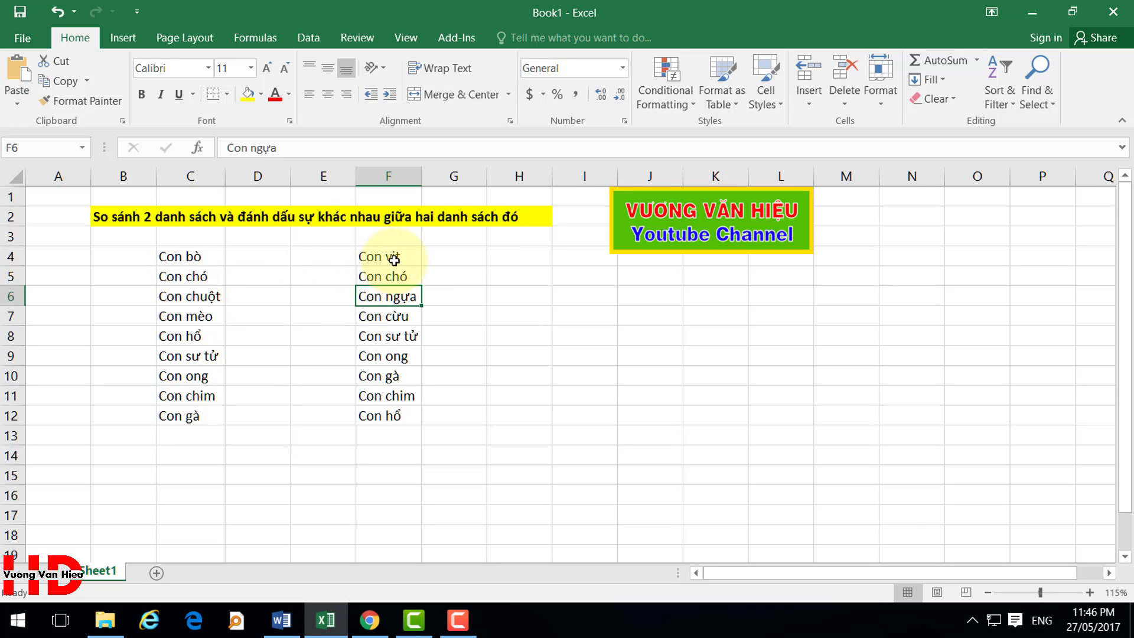
drag(397, 253, 392, 413)
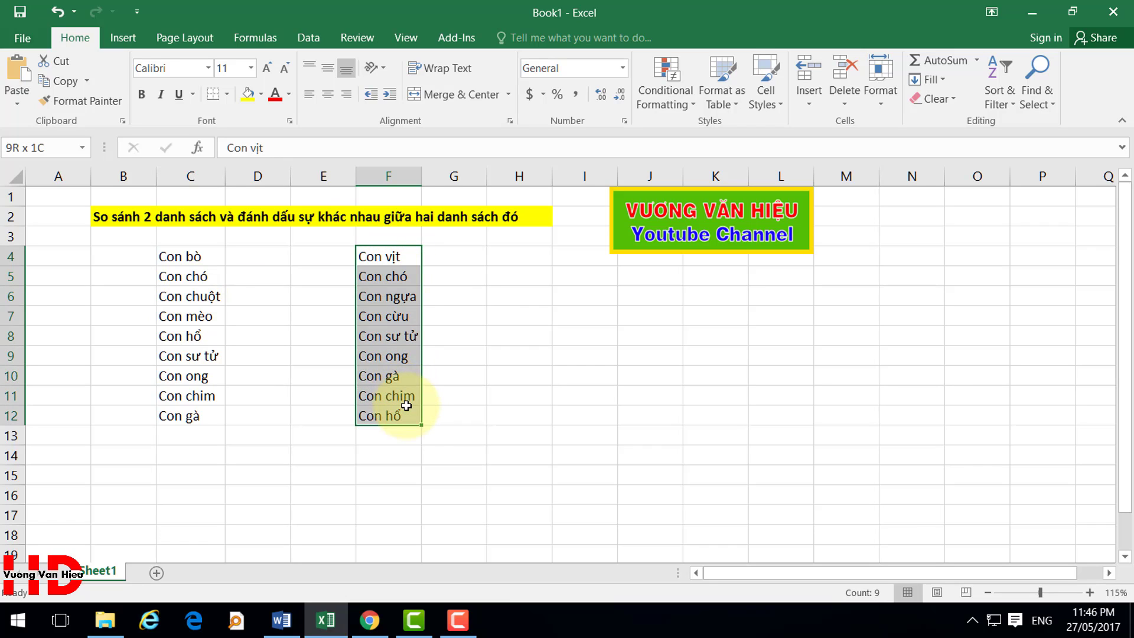
- Select the entire first animal list C4:C12 from Con chuột with Ctrl+A
click(393, 295)
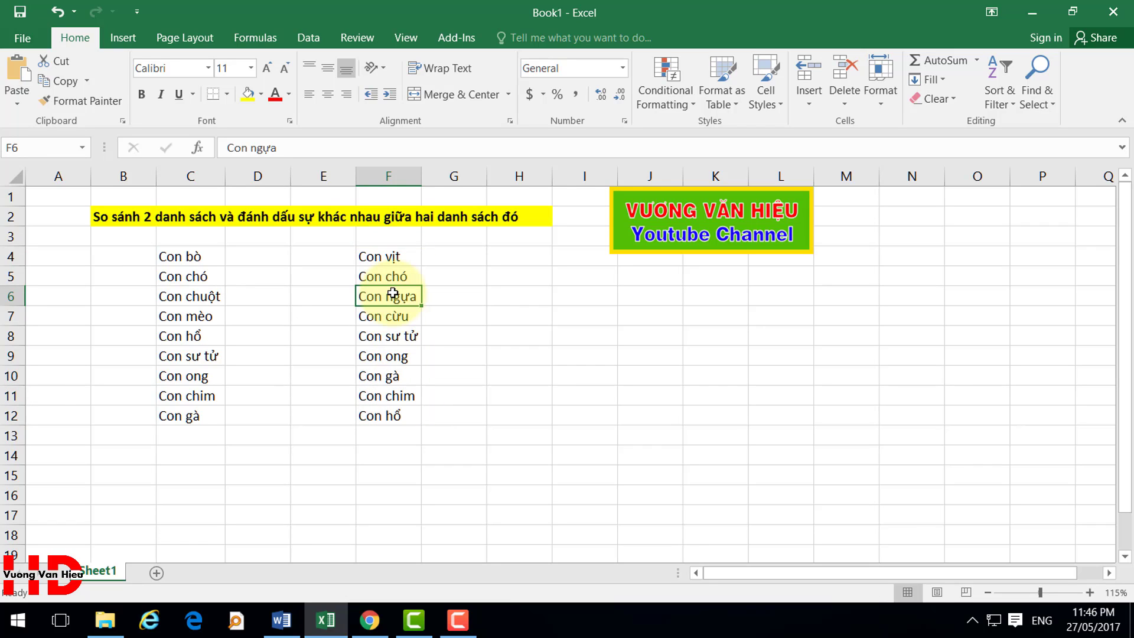
click(189, 279)
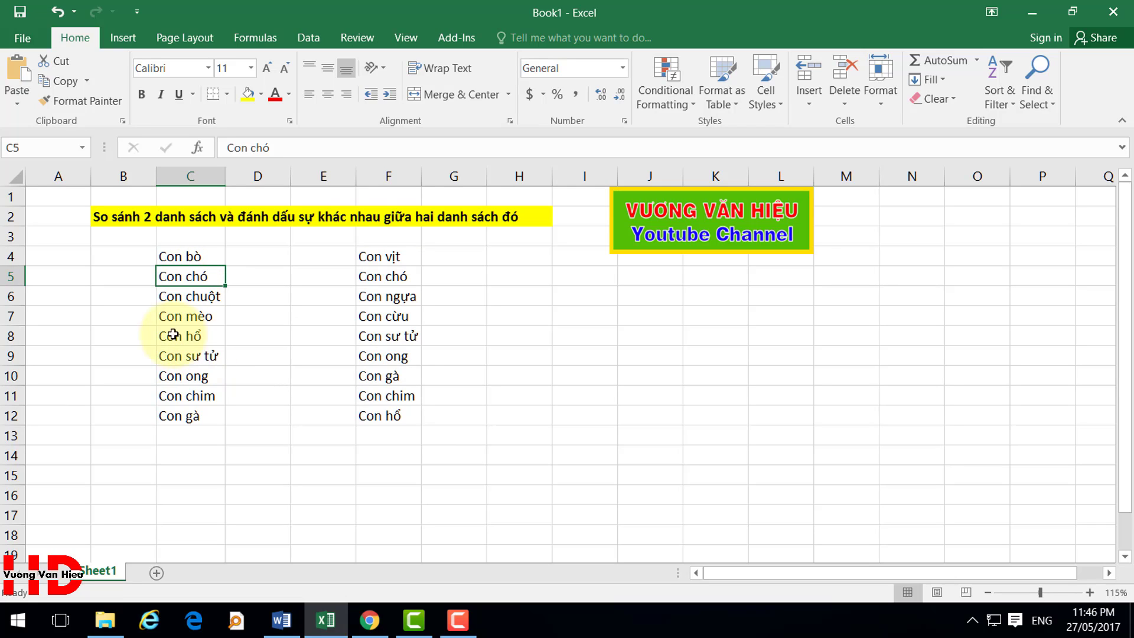
click(260, 318)
click(262, 477)
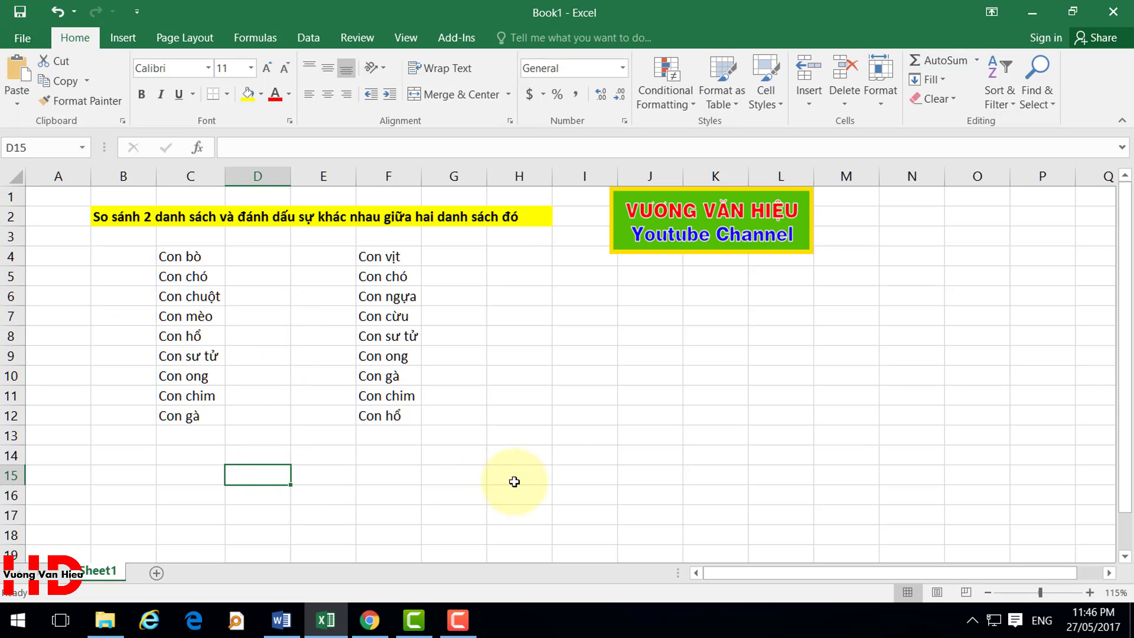
click(556, 457)
click(258, 479)
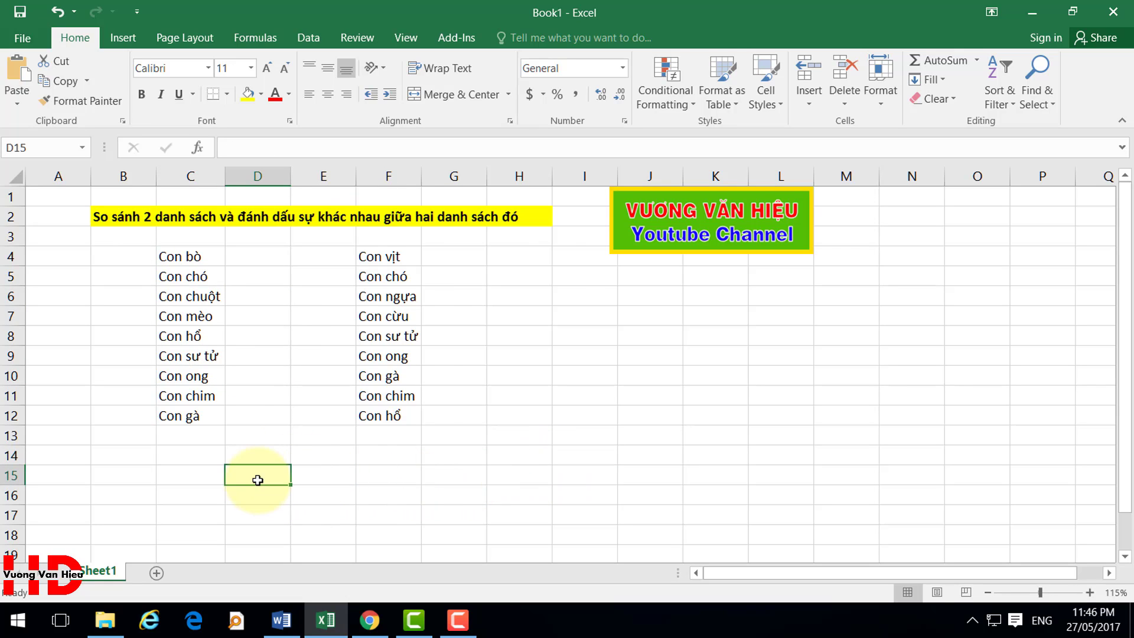
click(196, 297)
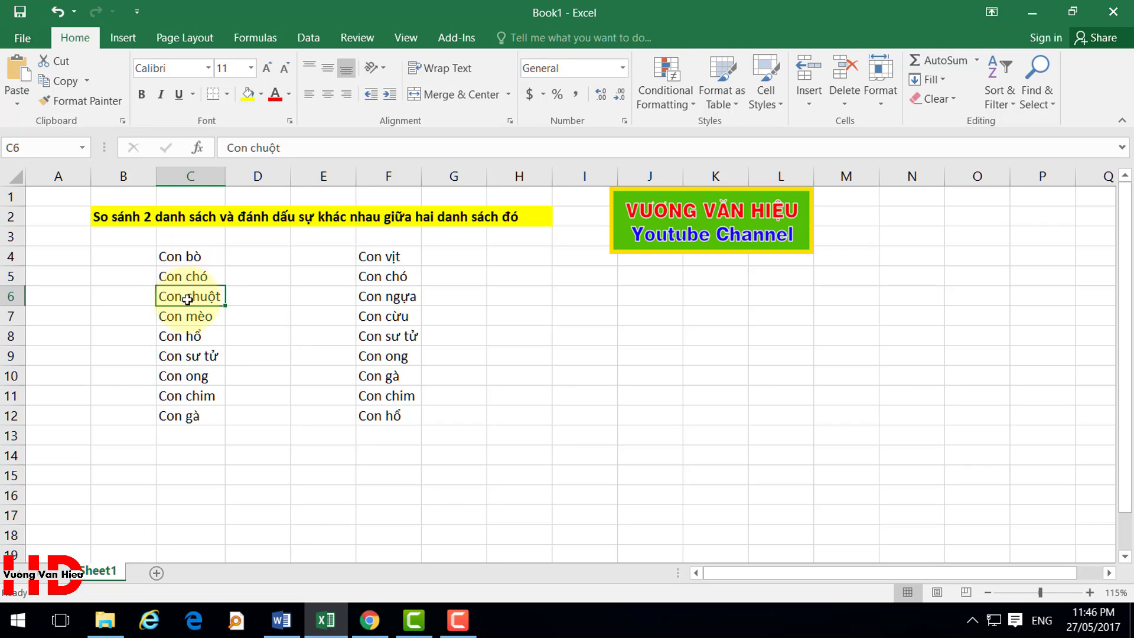
key(ctrl+a)
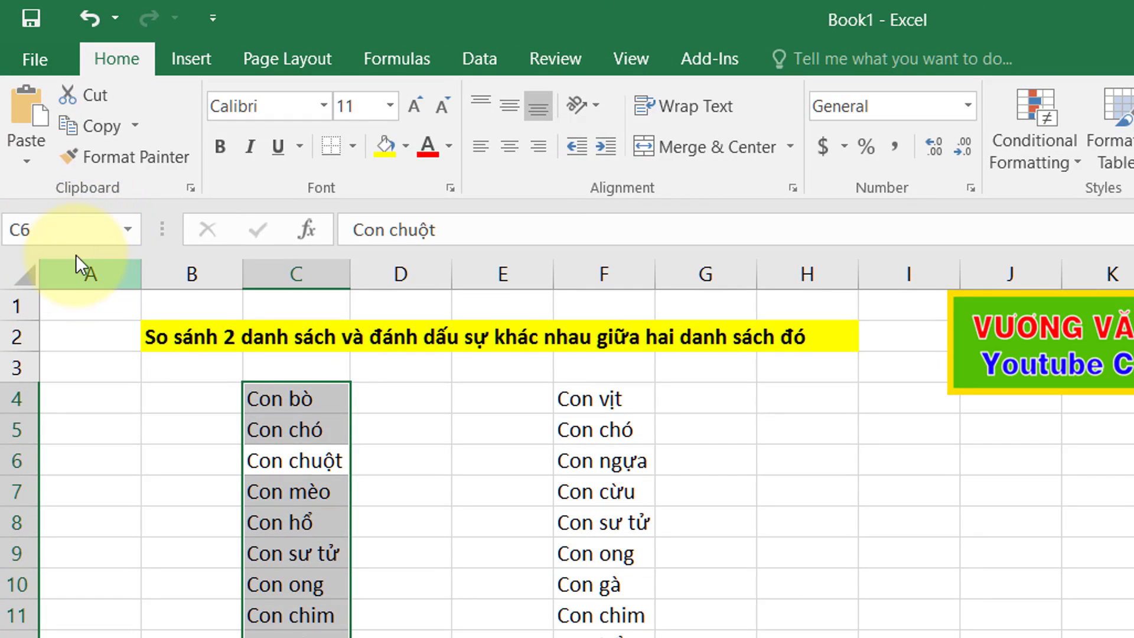
- Name the selected first list C4:C12 danhsach1 in the Name Box
click(88, 225)
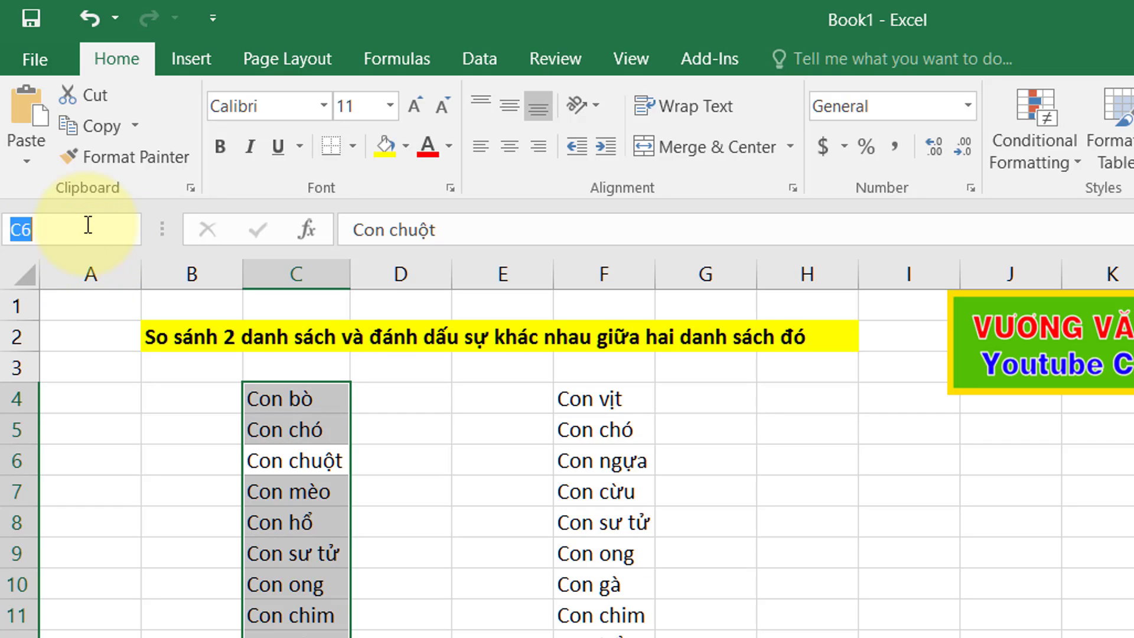
text(DANH)
key(BackSpace)
key(BackSpace)
key(BackSpace)
key(BackSpace)
text(danhs)
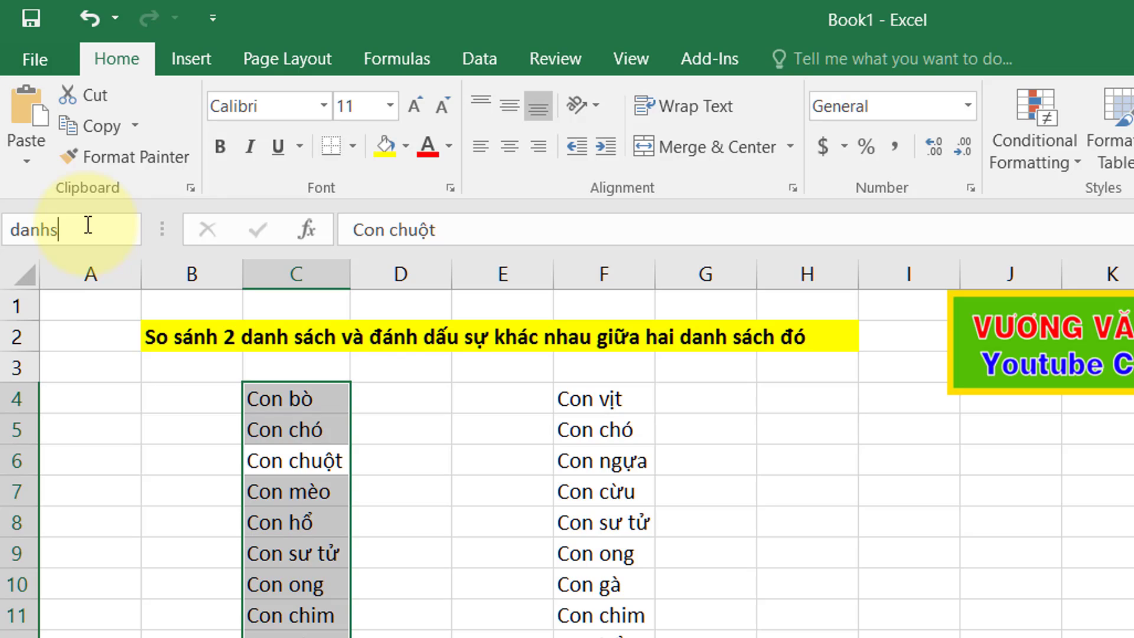
text(ach1)
key(Return)
- Select the second list F4:F12 and name it danhsach2
click(688, 421)
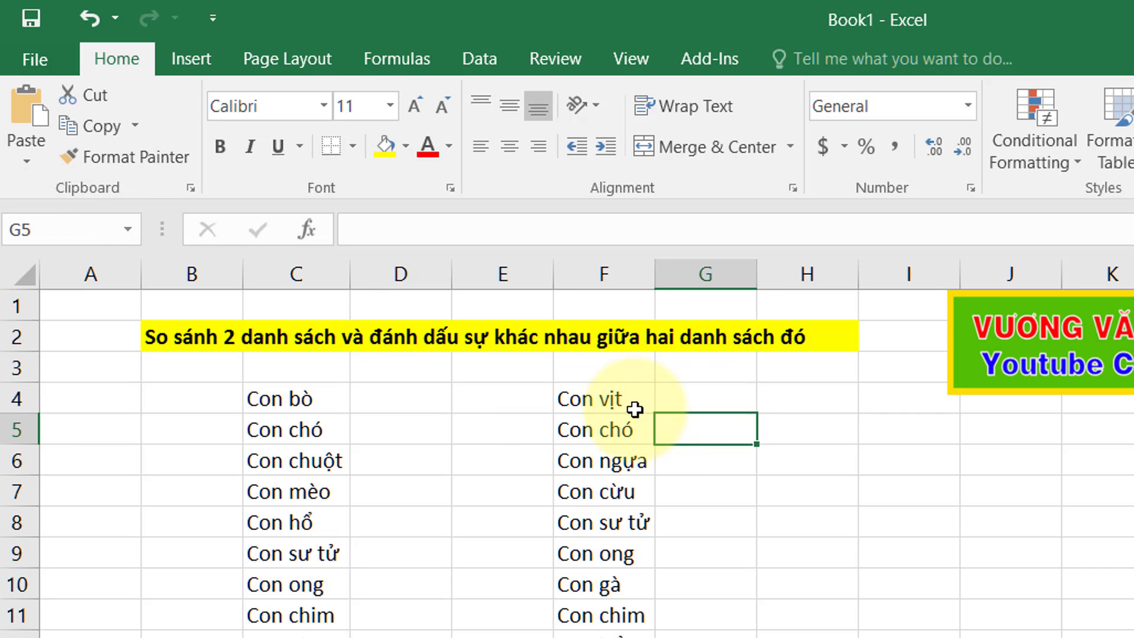
click(600, 497)
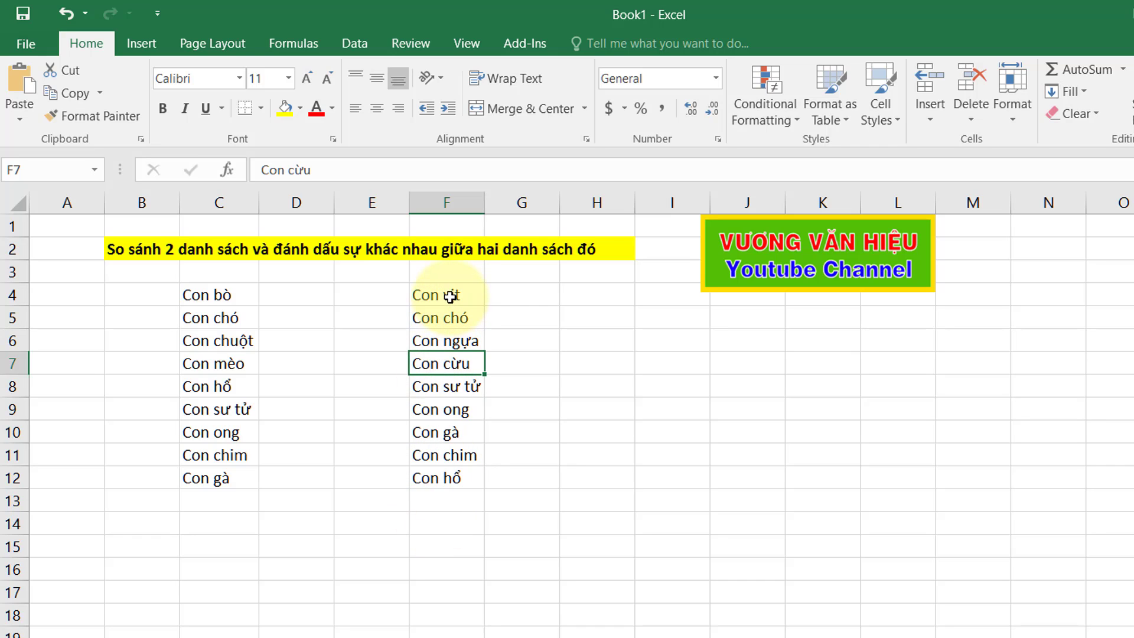
key(ctrl+a)
click(685, 418)
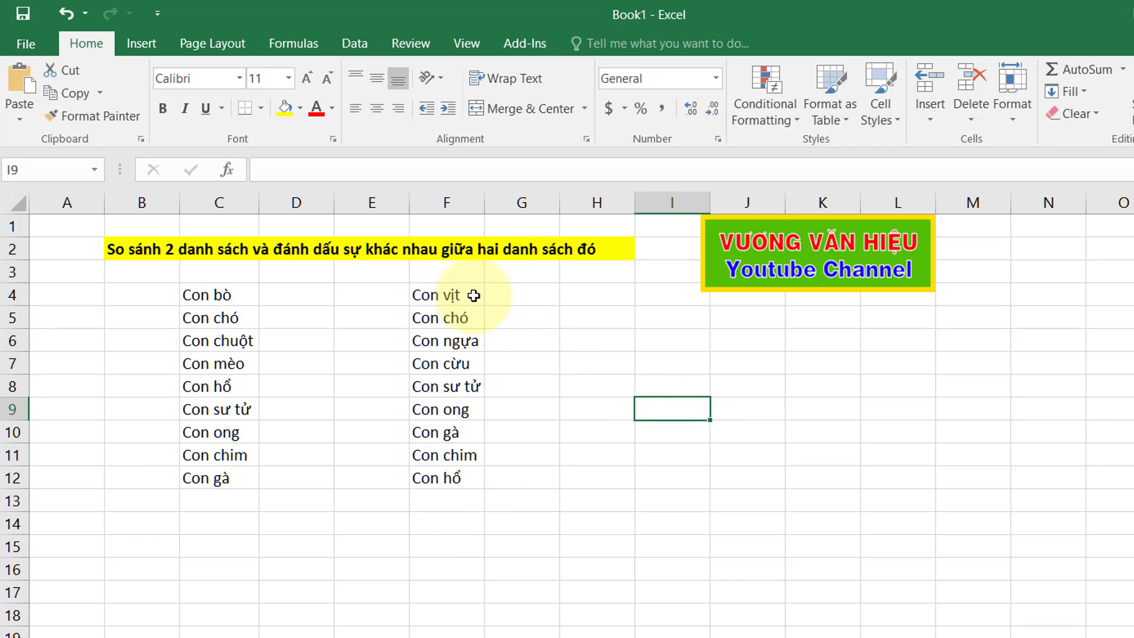
drag(459, 291, 456, 480)
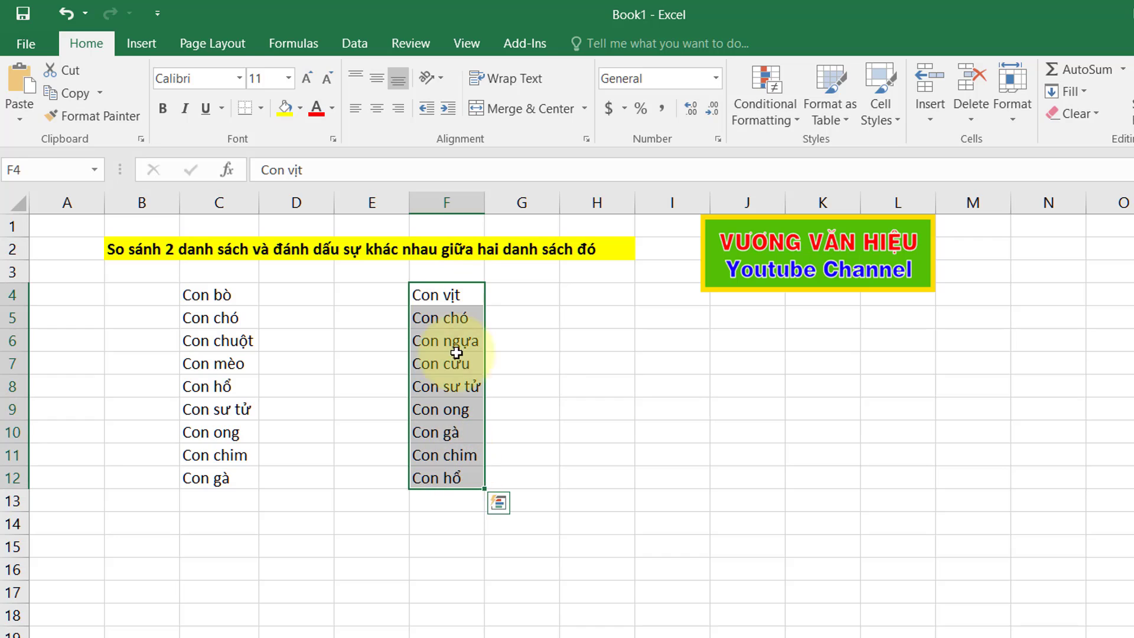
click(64, 171)
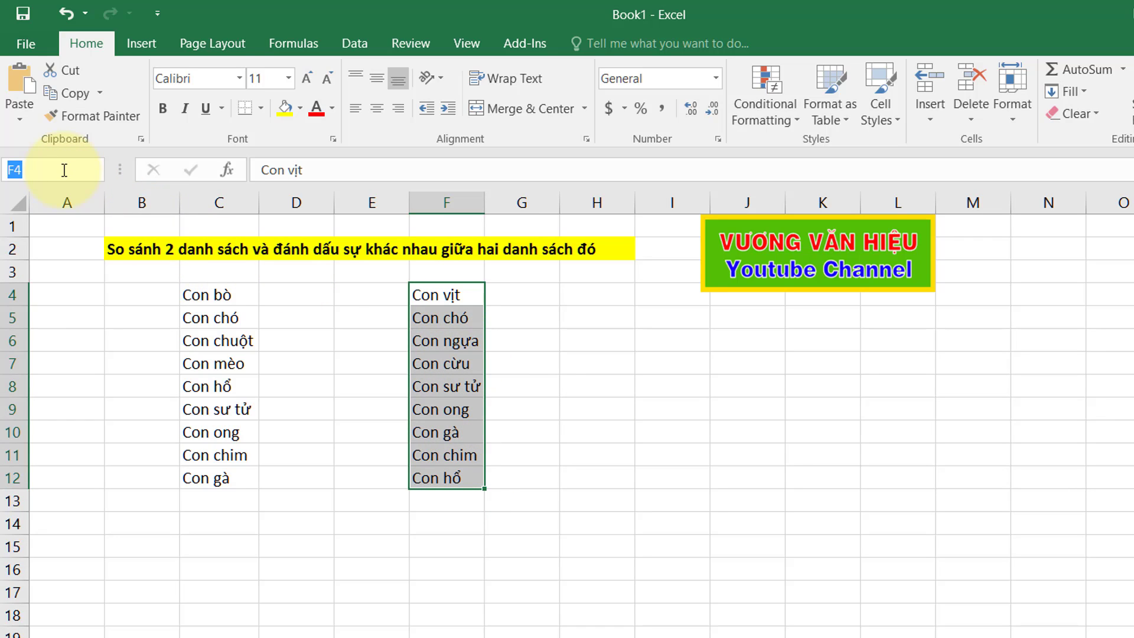
text(danhsach2)
- Check that danhsach1 and danhsach2 both appear in the Name Box list and select the correct ranges
click(676, 457)
click(93, 169)
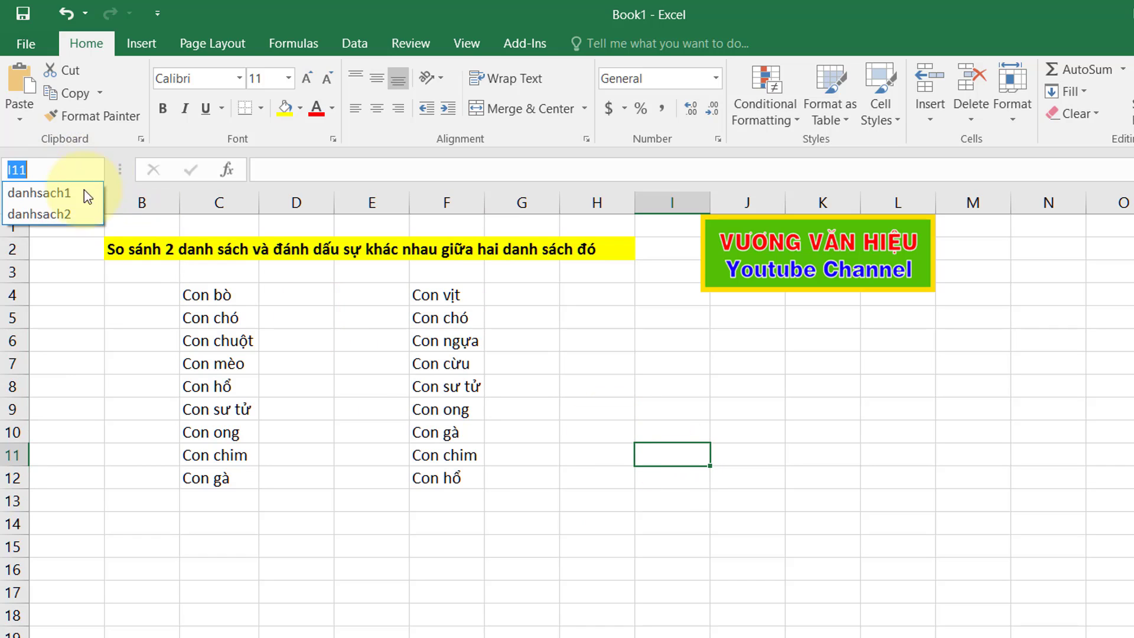
click(69, 194)
click(94, 169)
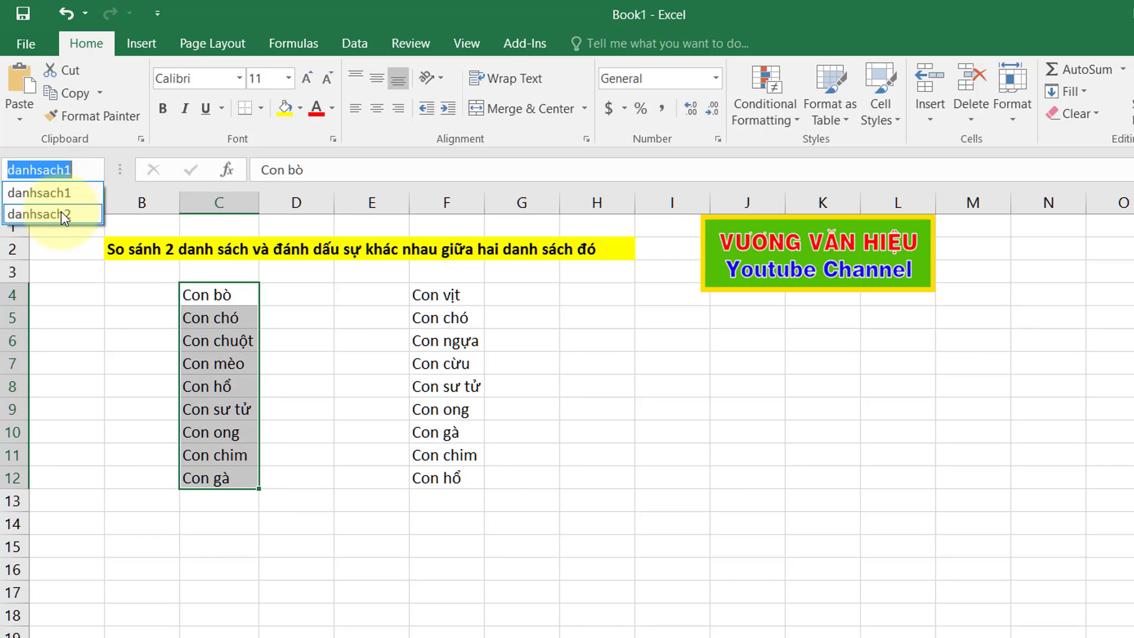
click(58, 215)
click(584, 349)
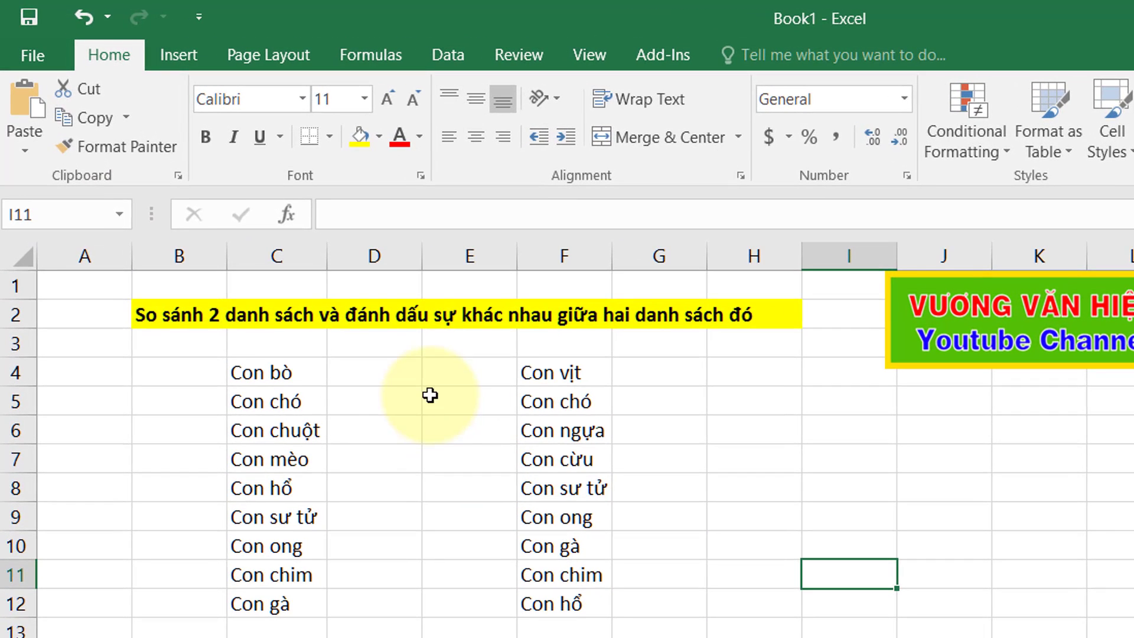
- Start a COUNTIF formula in cell D4, beside Con bò
click(268, 375)
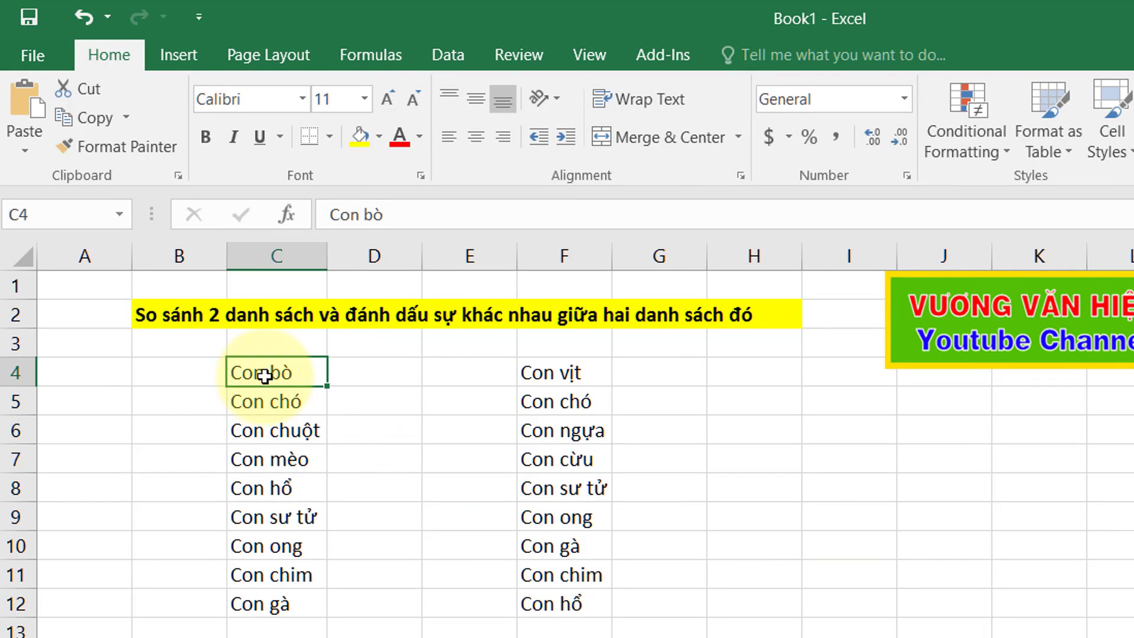
click(255, 455)
click(598, 428)
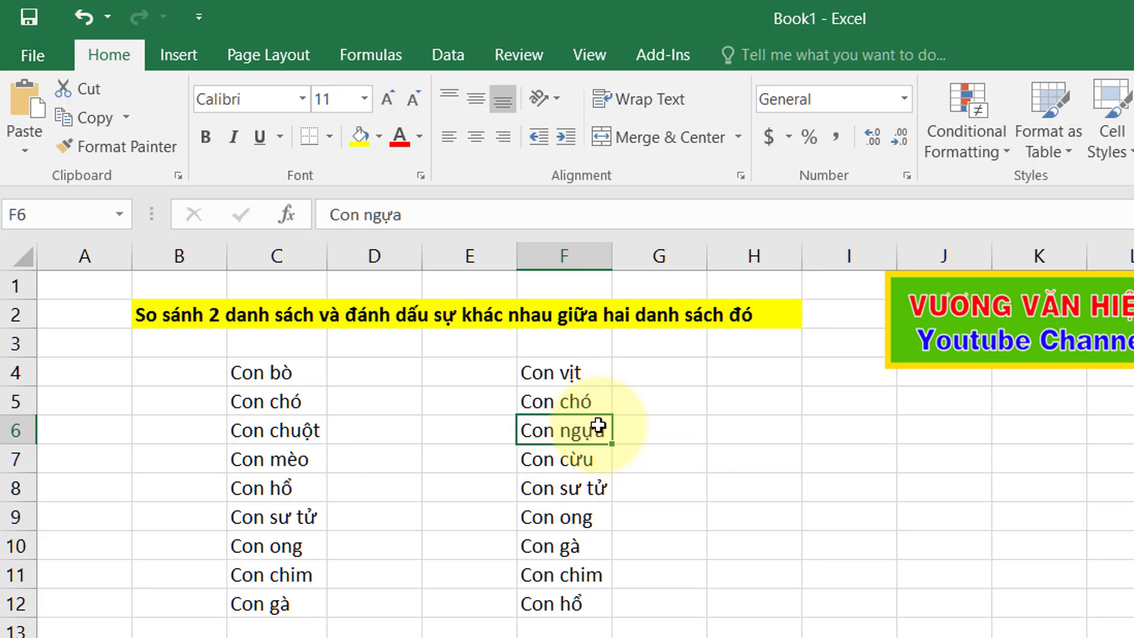
click(386, 376)
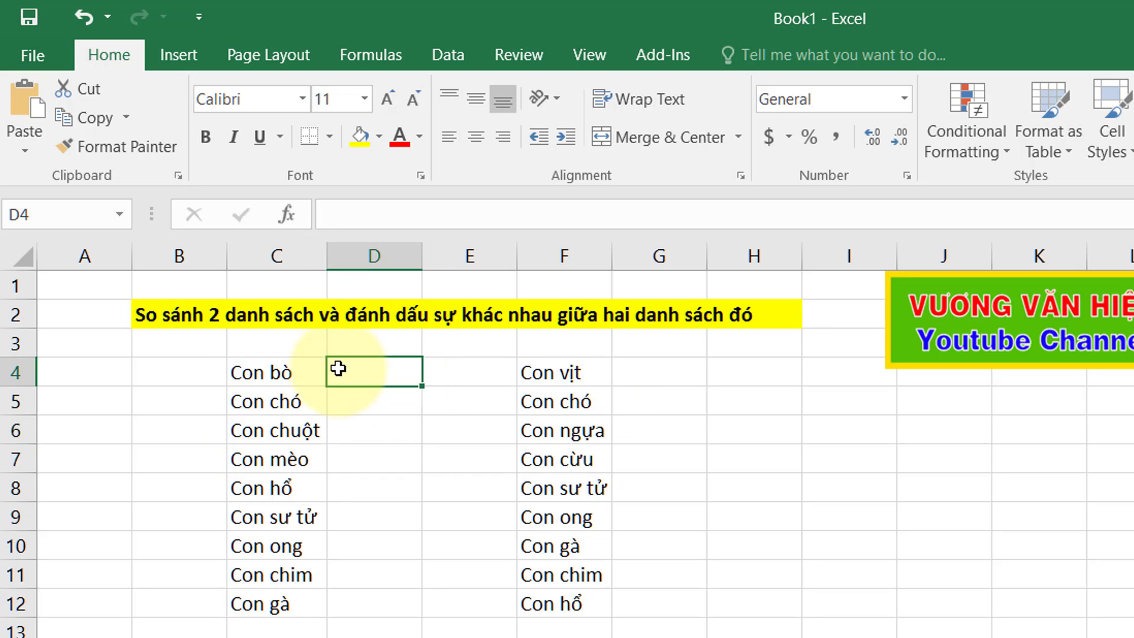
text(=couti)
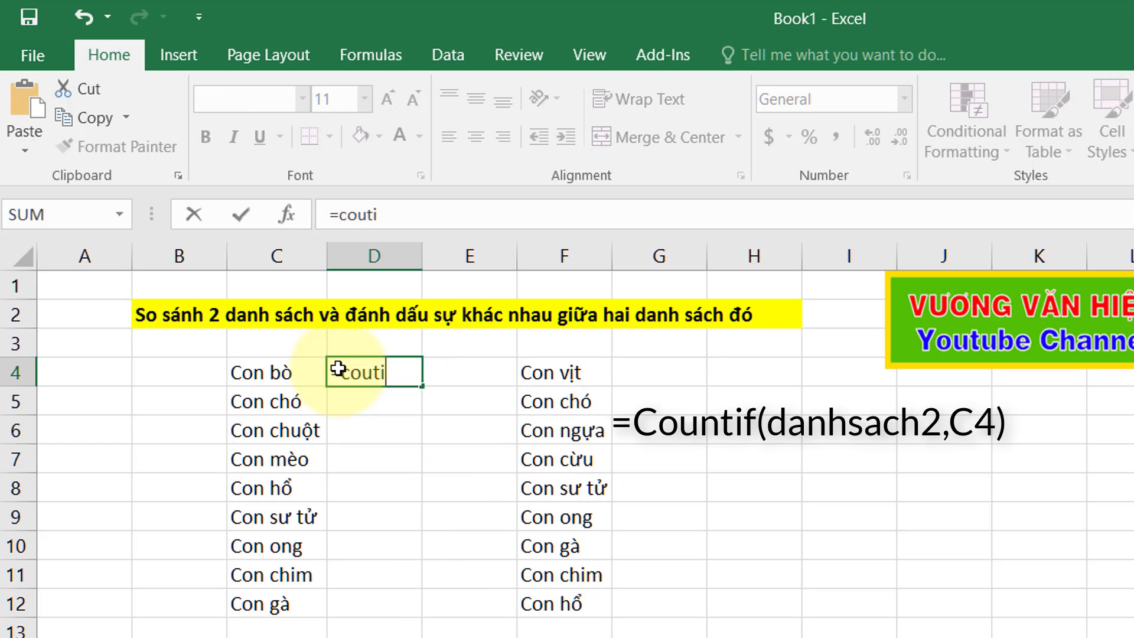
key(BackSpace)
key(BackSpace)
text(nt)
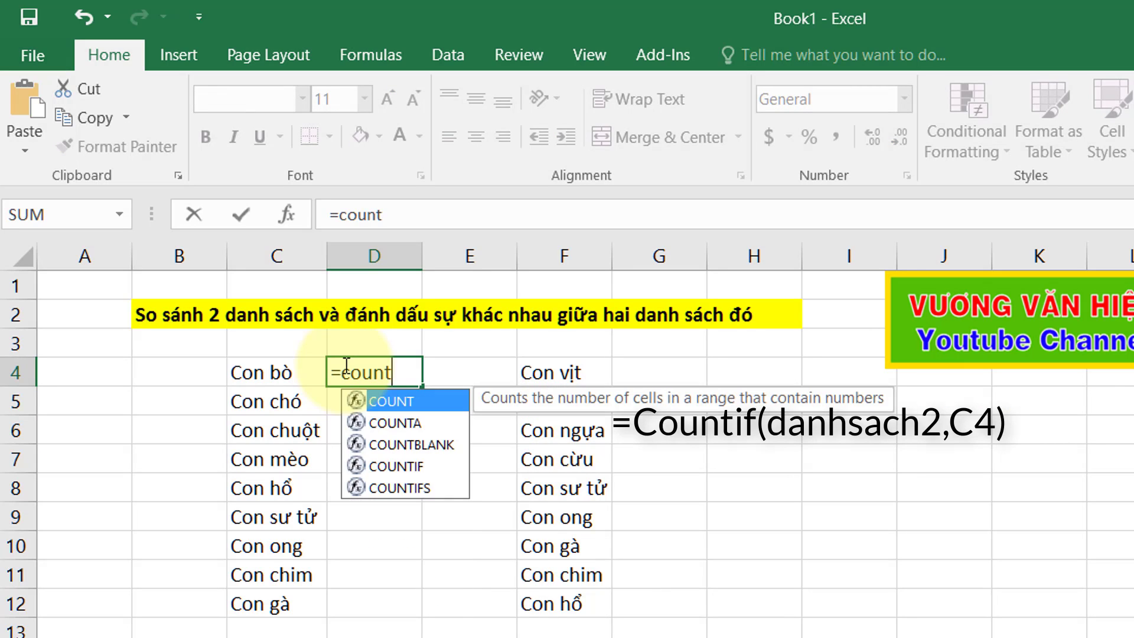
text(if)
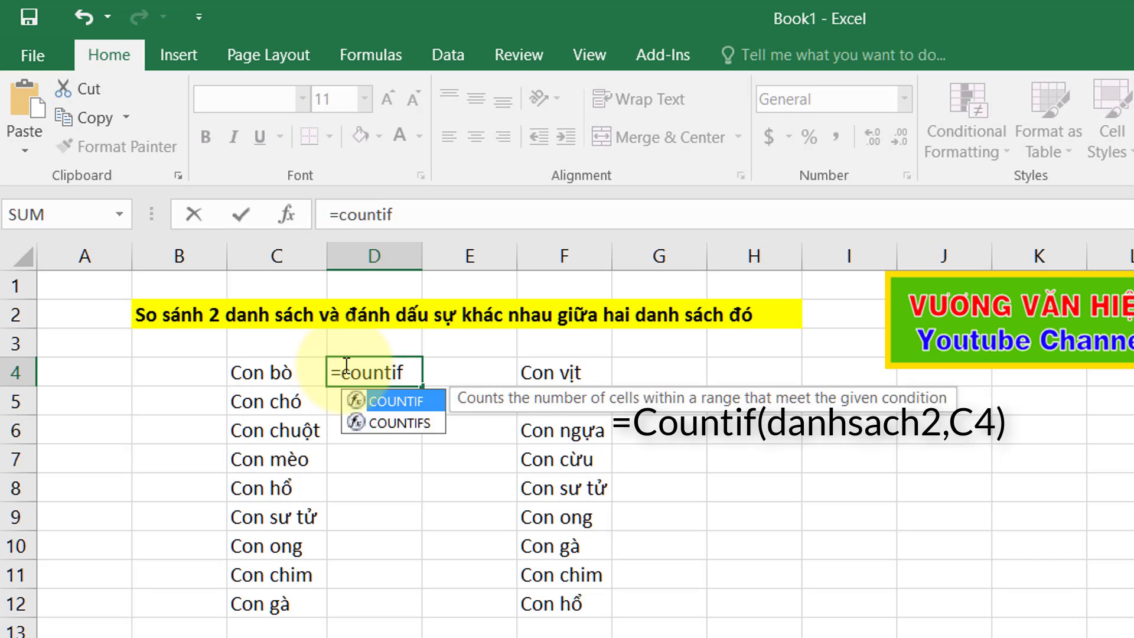
key(Tab)
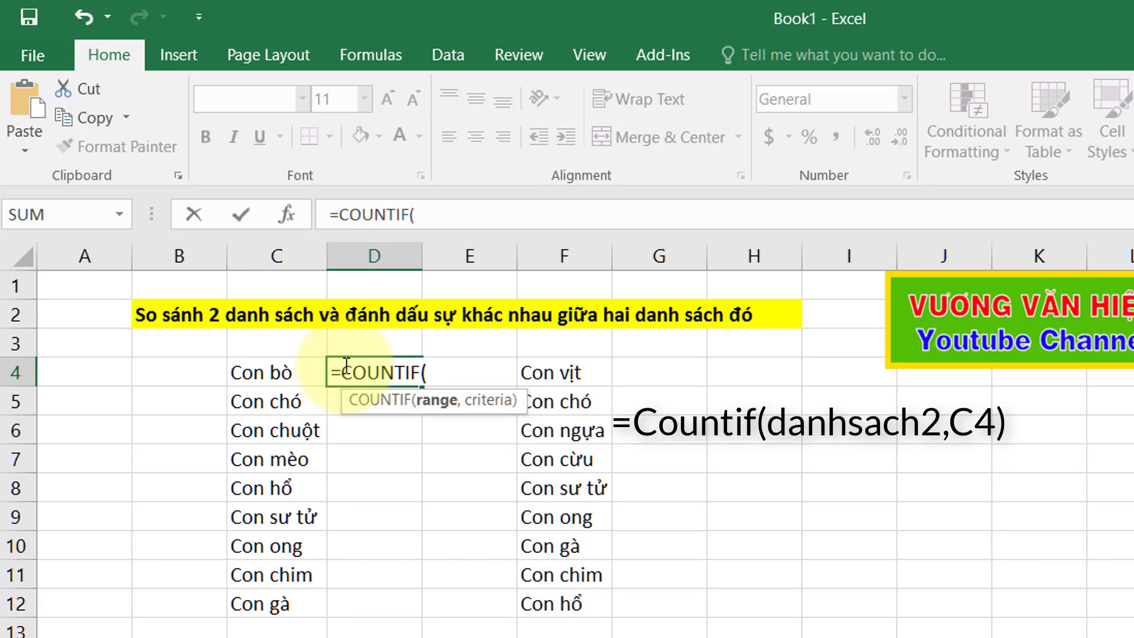
- Complete the formula as =COUNTIF(danhsach2,C4), which returns 0 for Con bò
text(dam)
key(BackSpace)
key(Down)
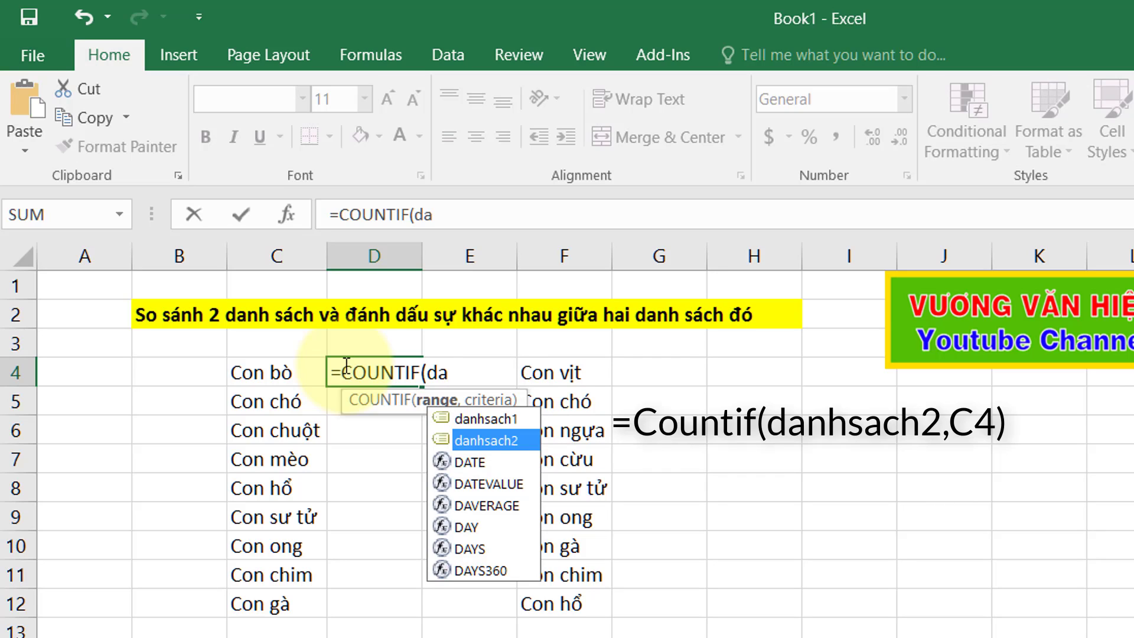
key(Tab)
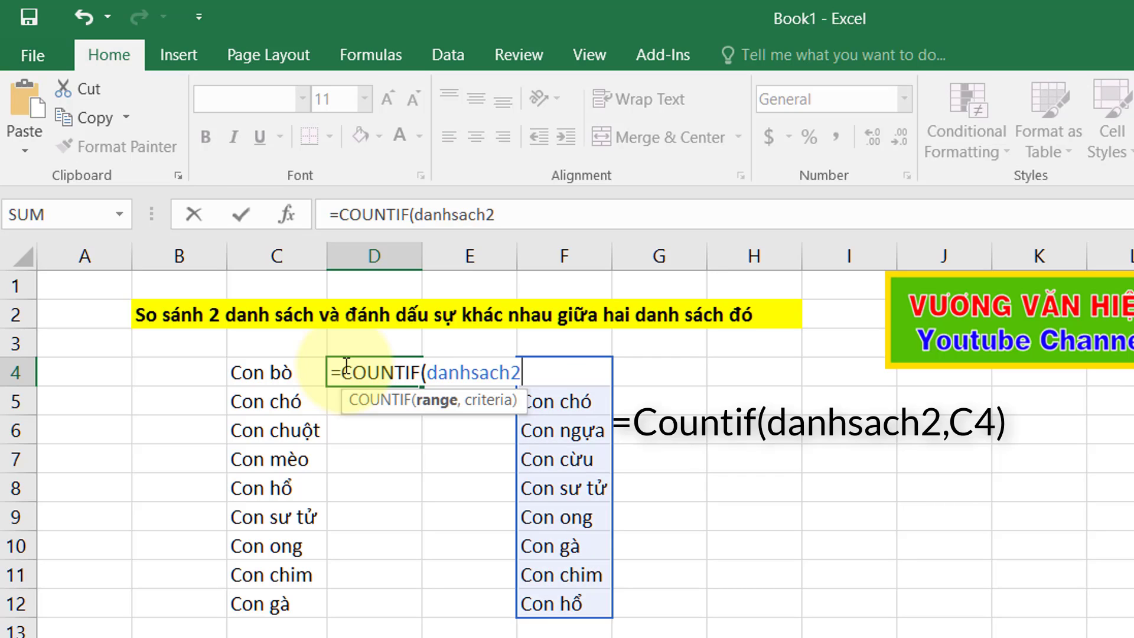
text(,)
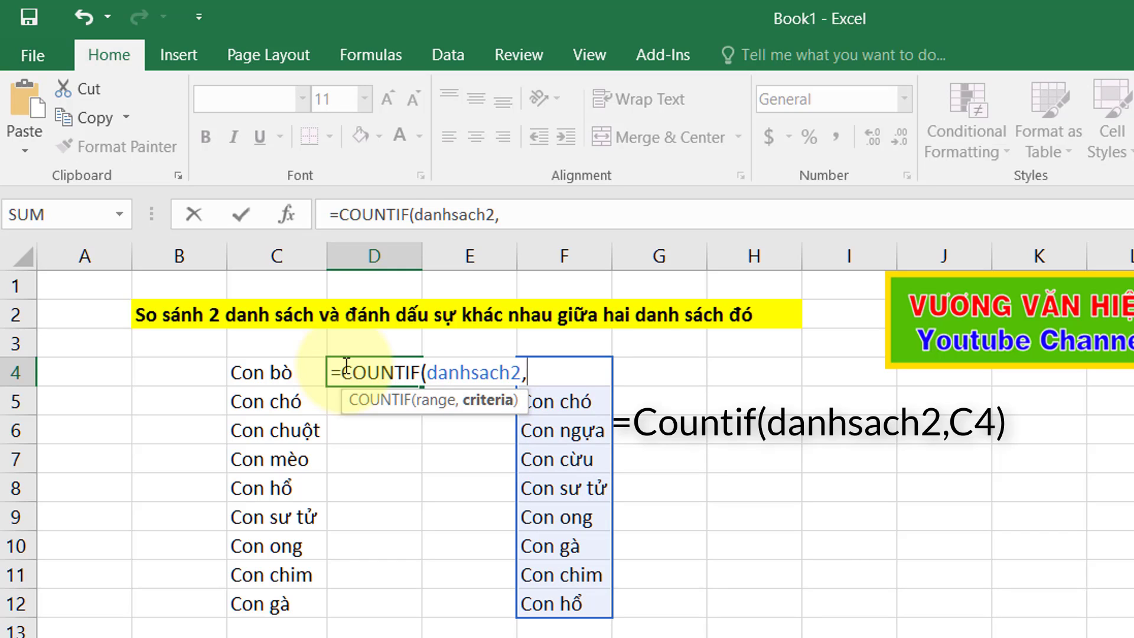
text(c)
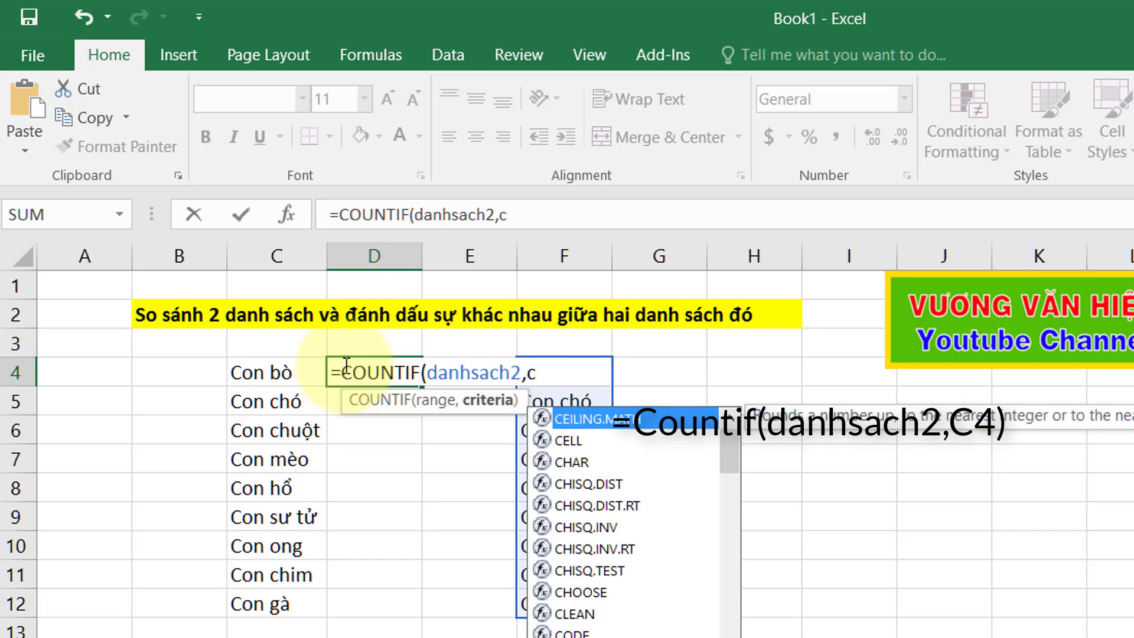
text(4))
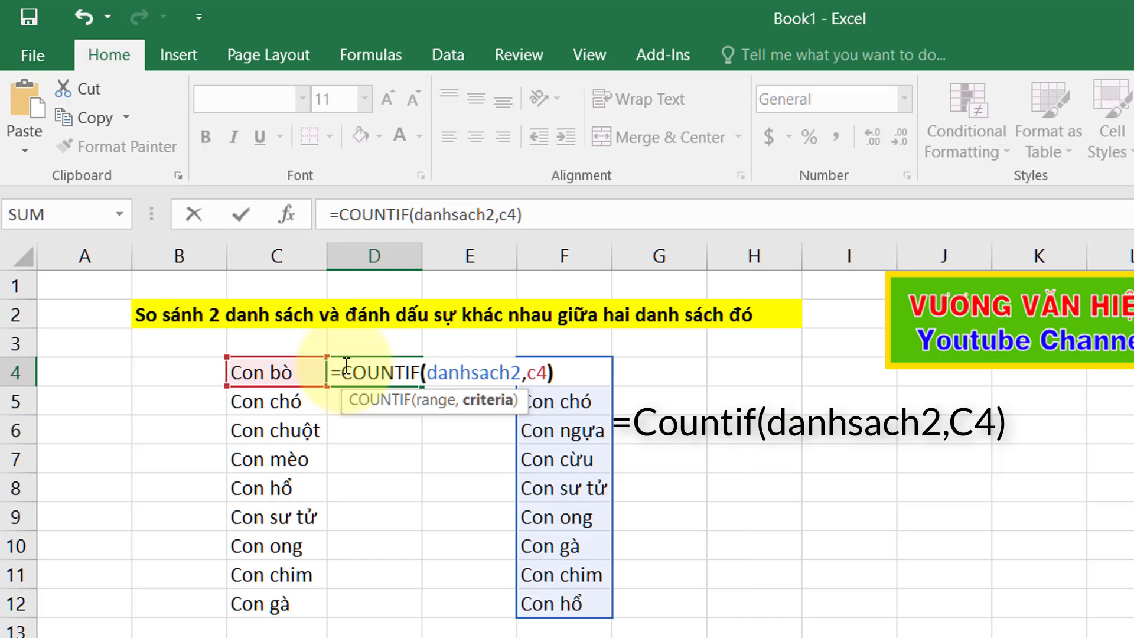
key(Return)
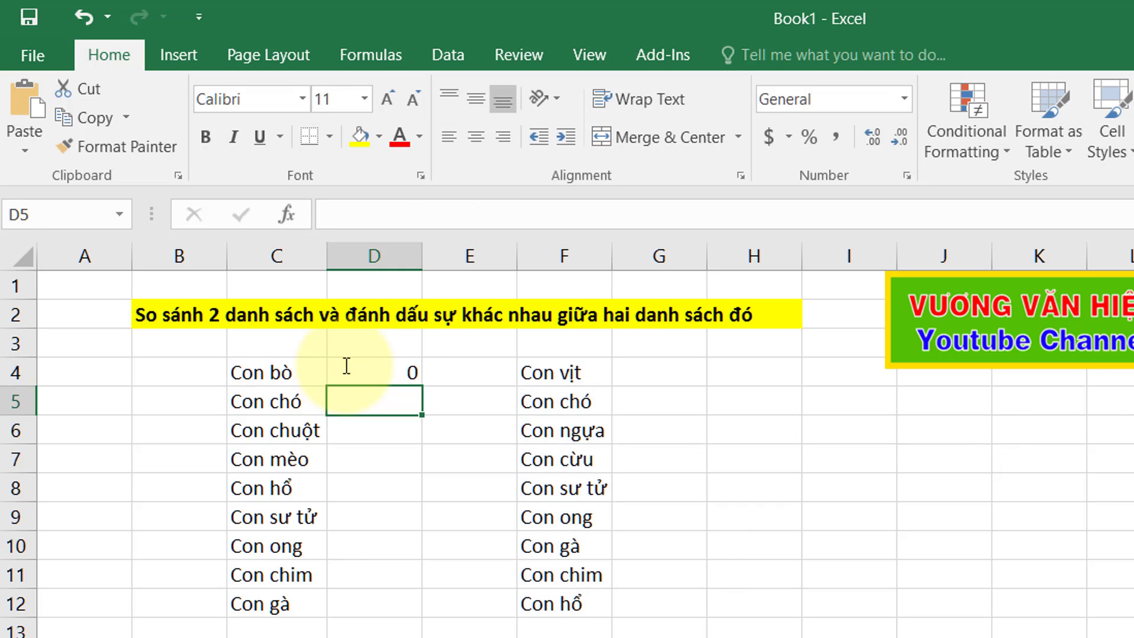
- Copy the D4 COUNTIF formula down through D12 and check the formula in D9
click(411, 373)
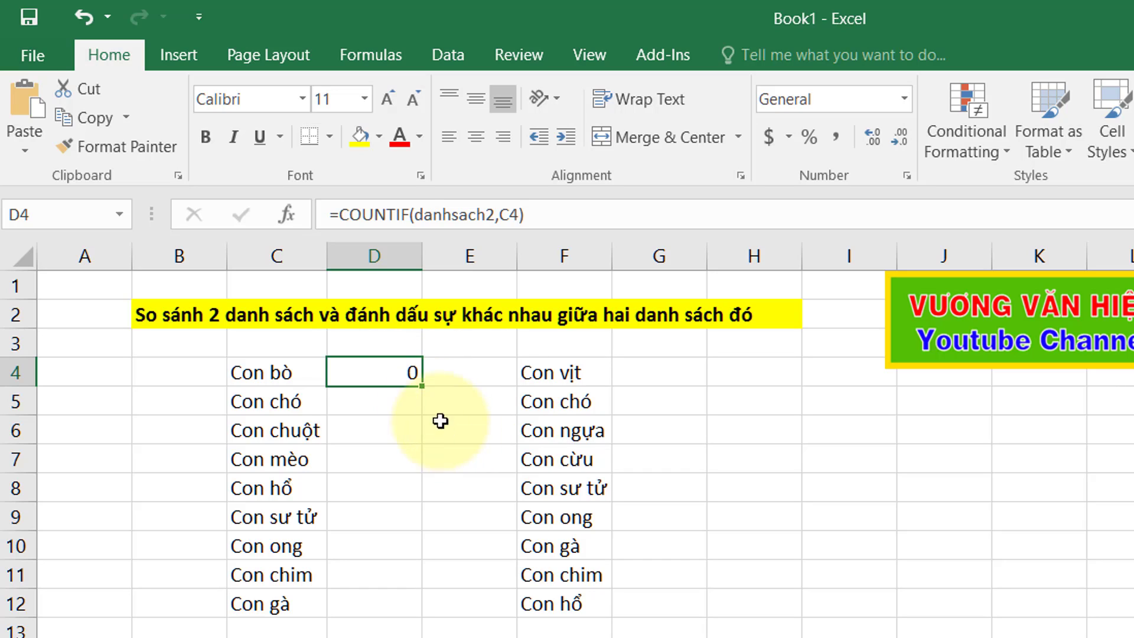
double_click(420, 388)
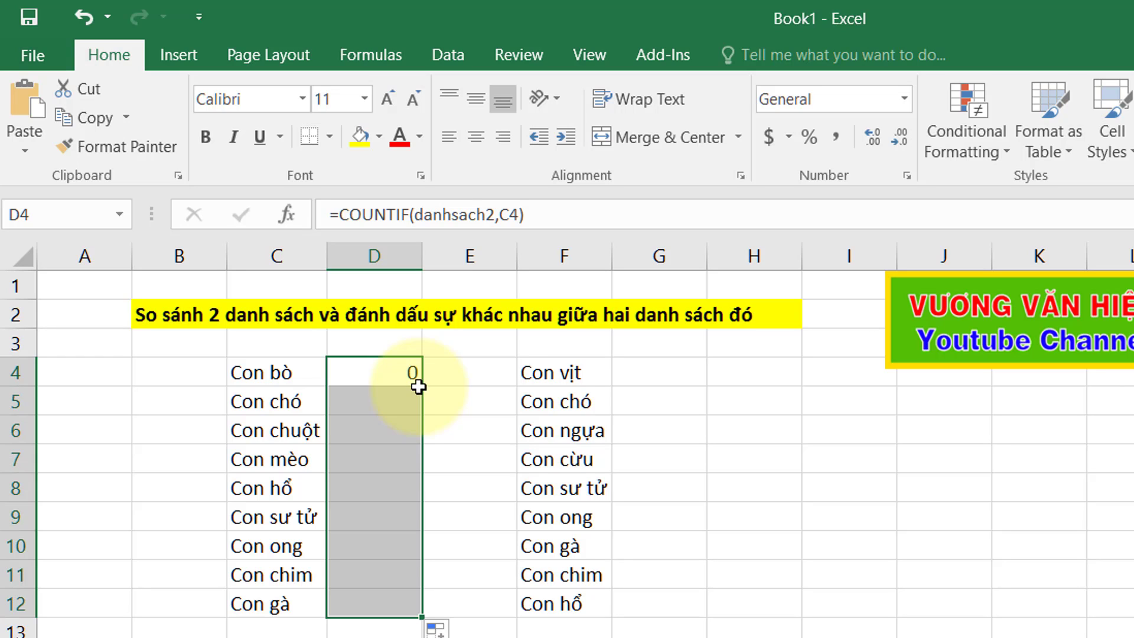
click(436, 421)
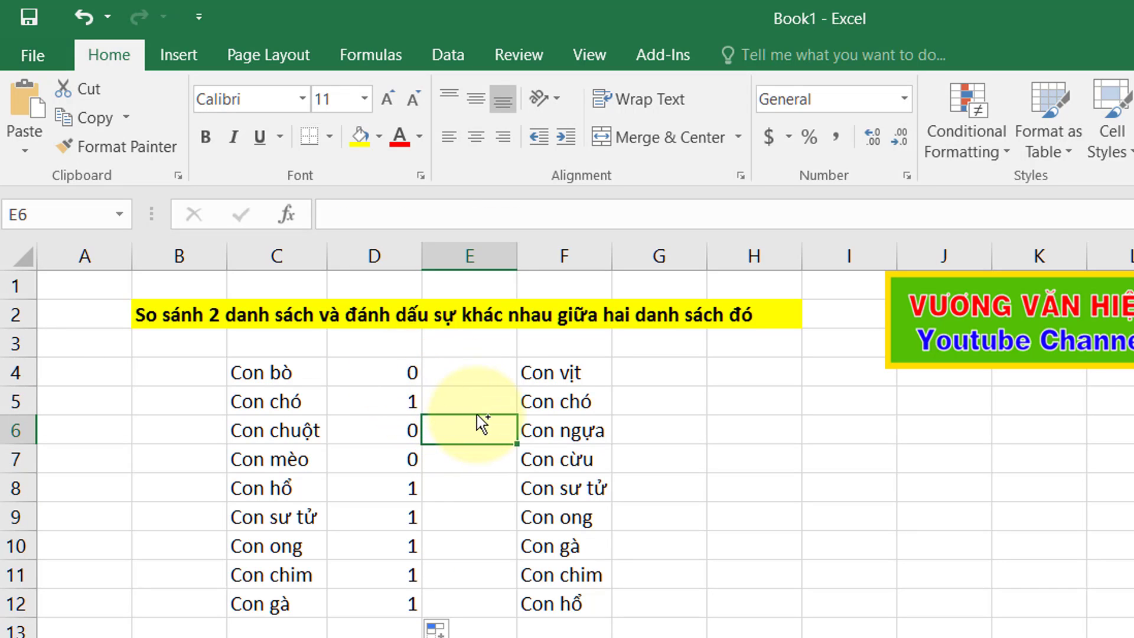
key(ctrl+z)
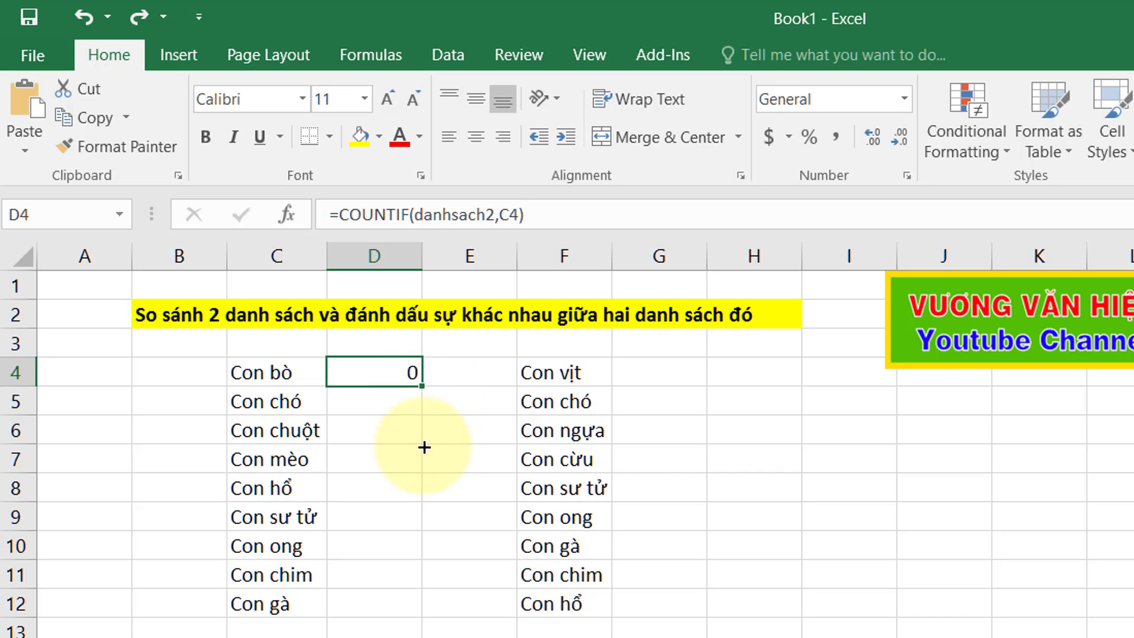
drag(424, 387, 433, 622)
click(790, 521)
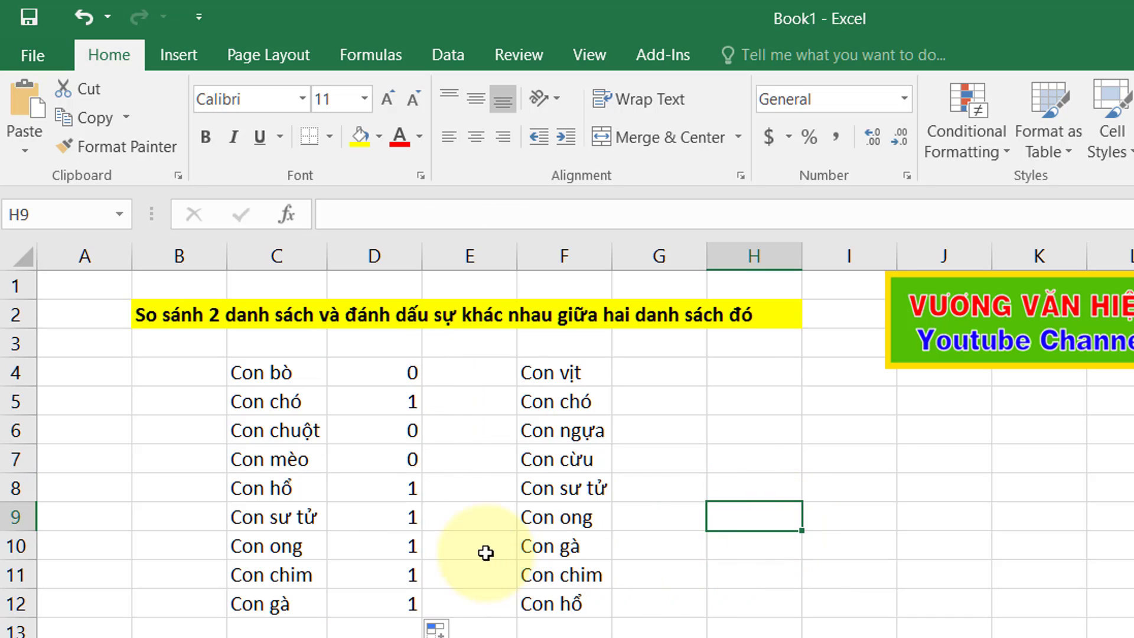
double_click(413, 519)
click(773, 485)
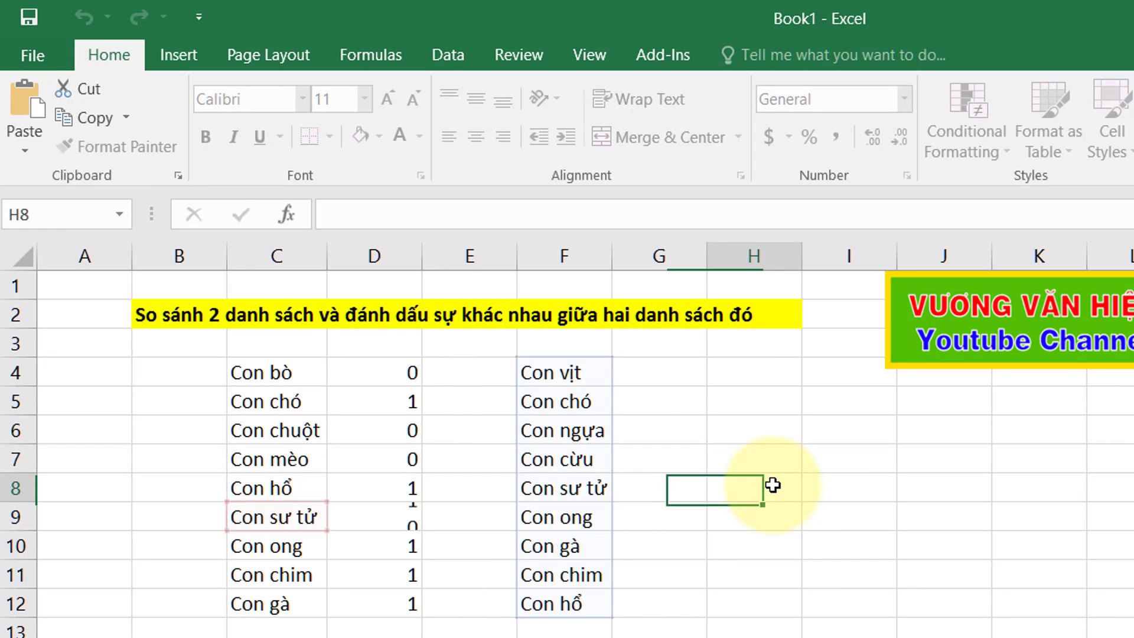
click(411, 400)
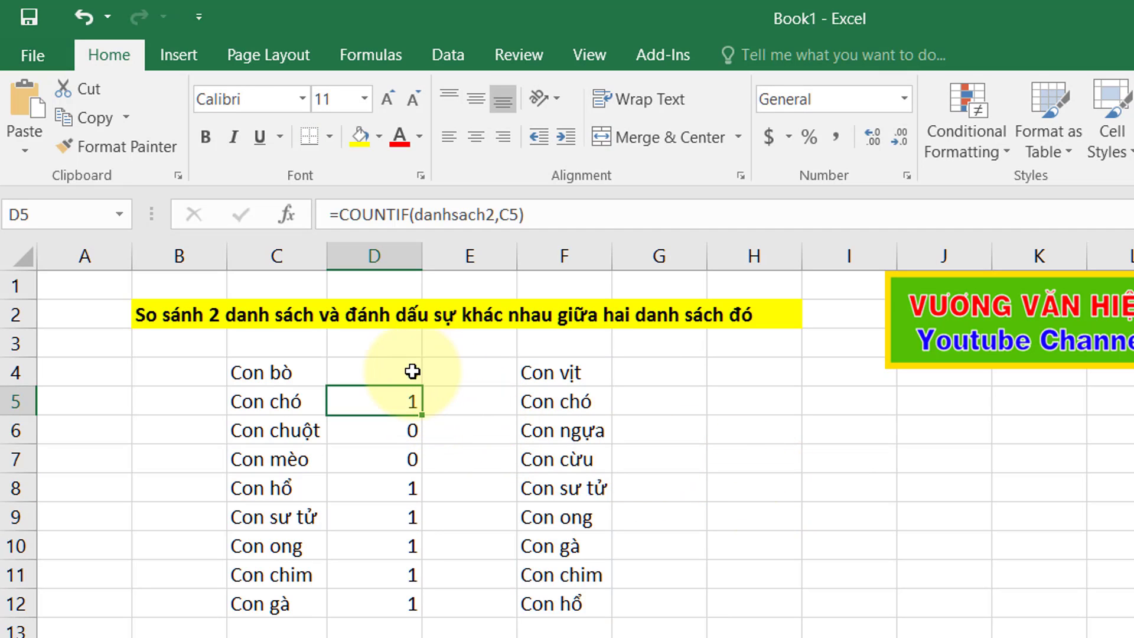
double_click(413, 372)
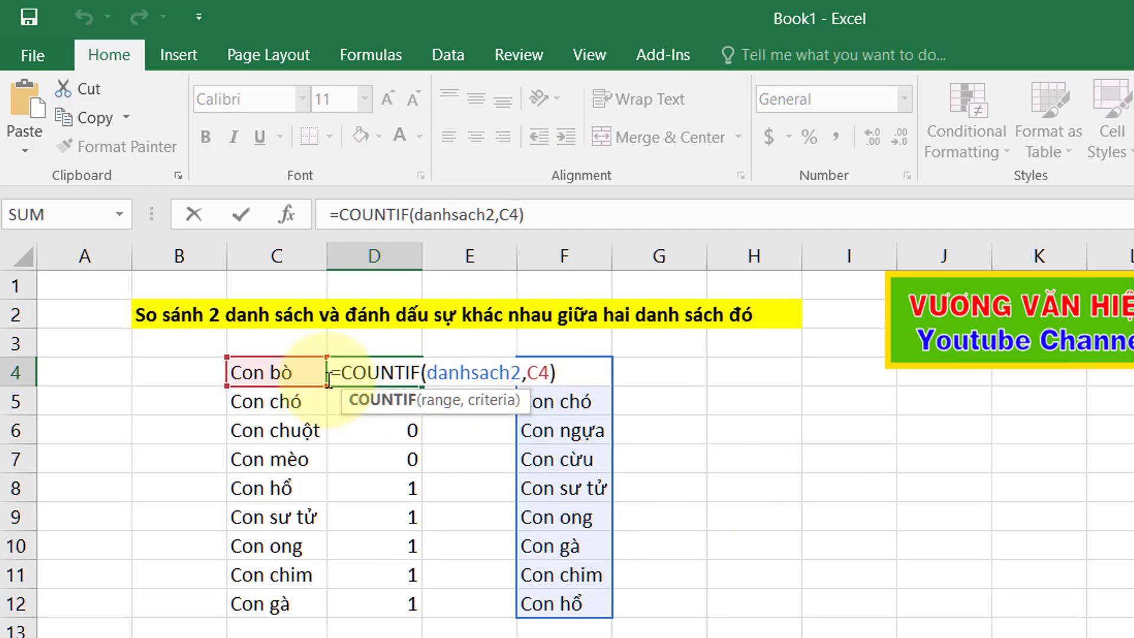
click(368, 378)
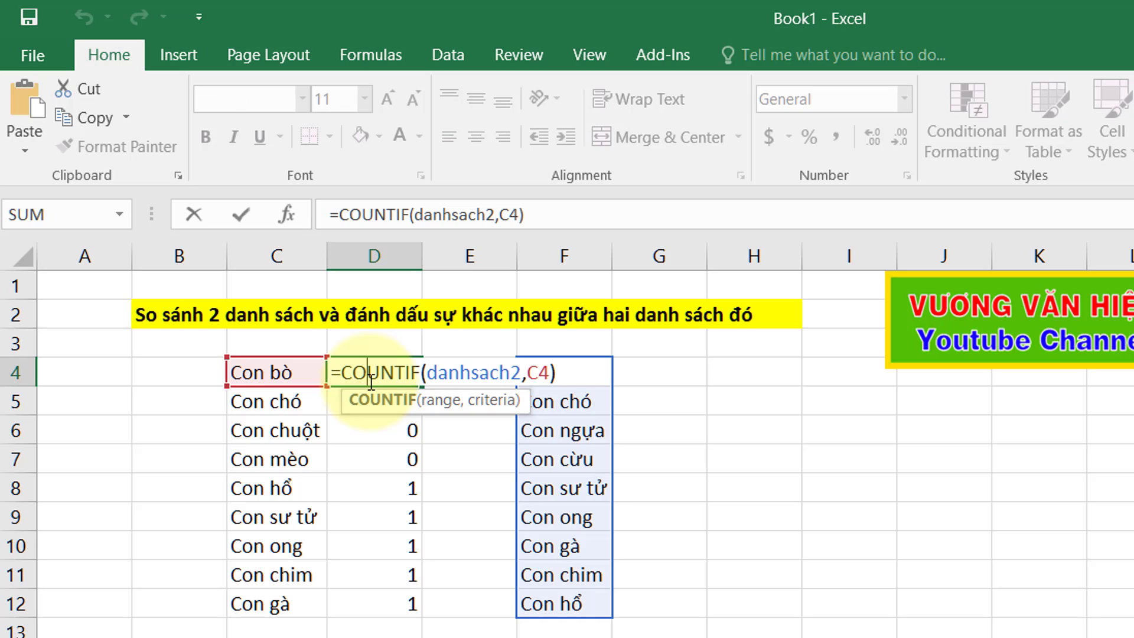
key(Return)
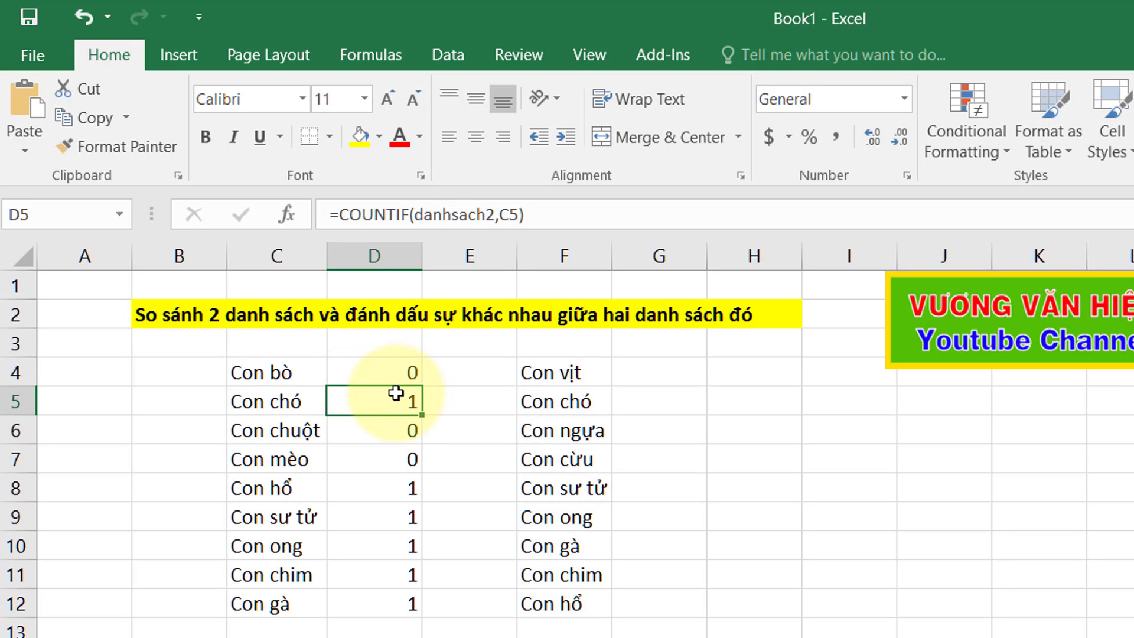
double_click(396, 393)
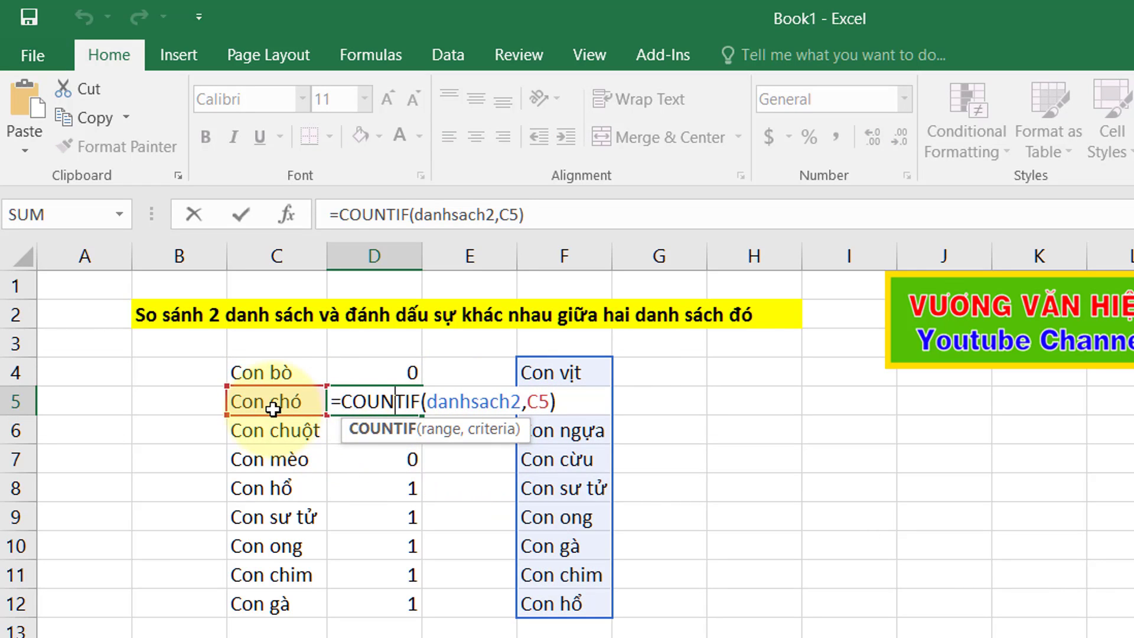
key(Return)
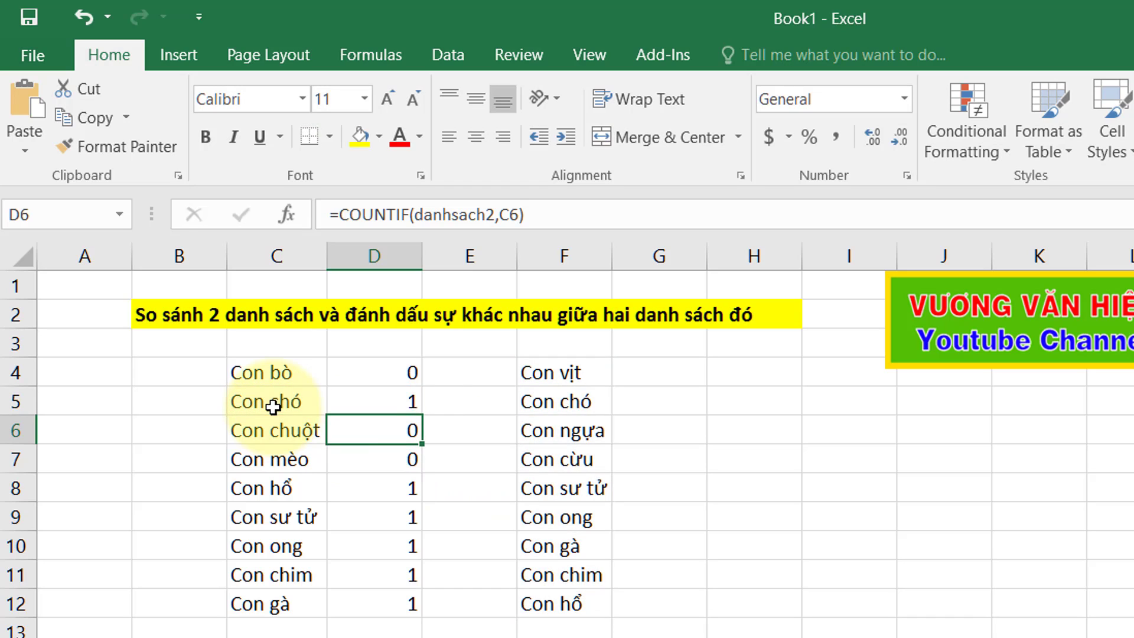
click(564, 403)
click(408, 404)
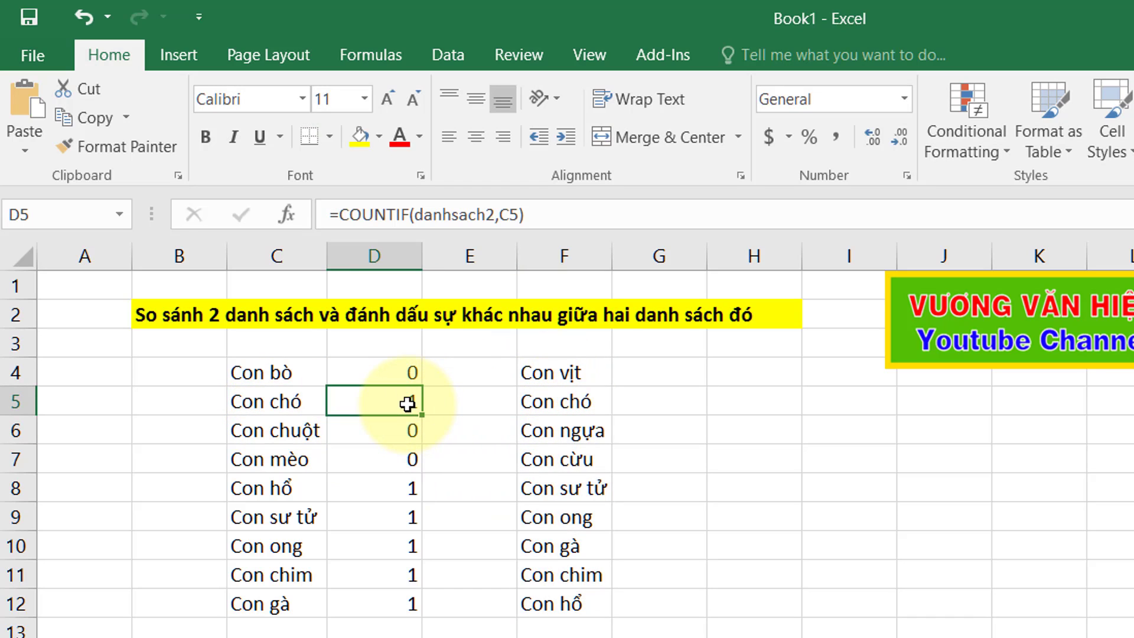
click(412, 432)
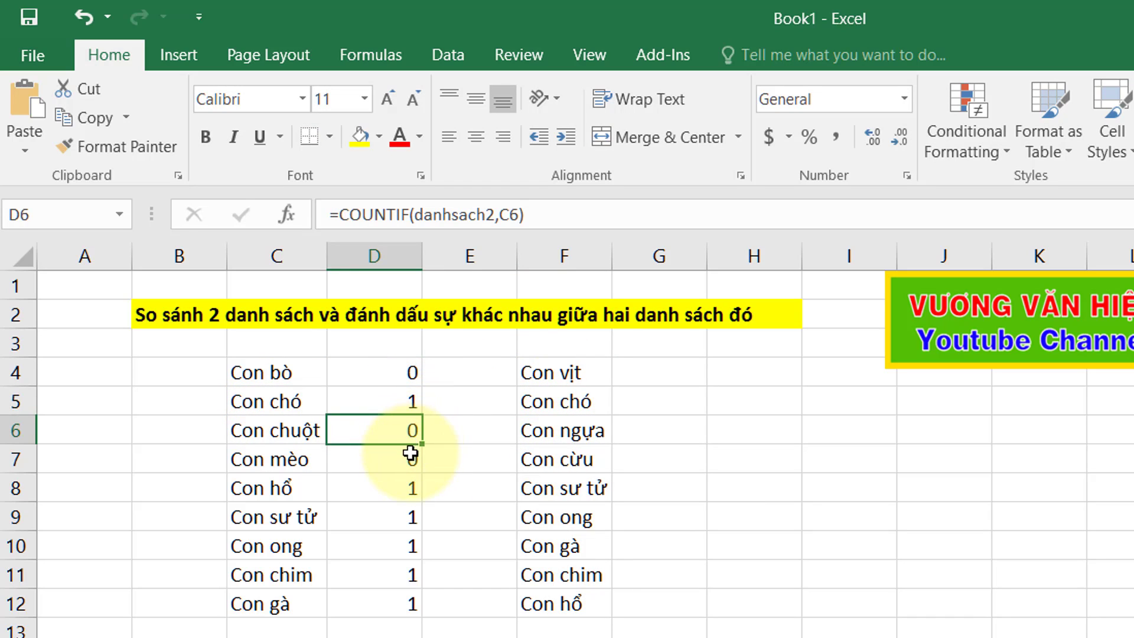
click(414, 452)
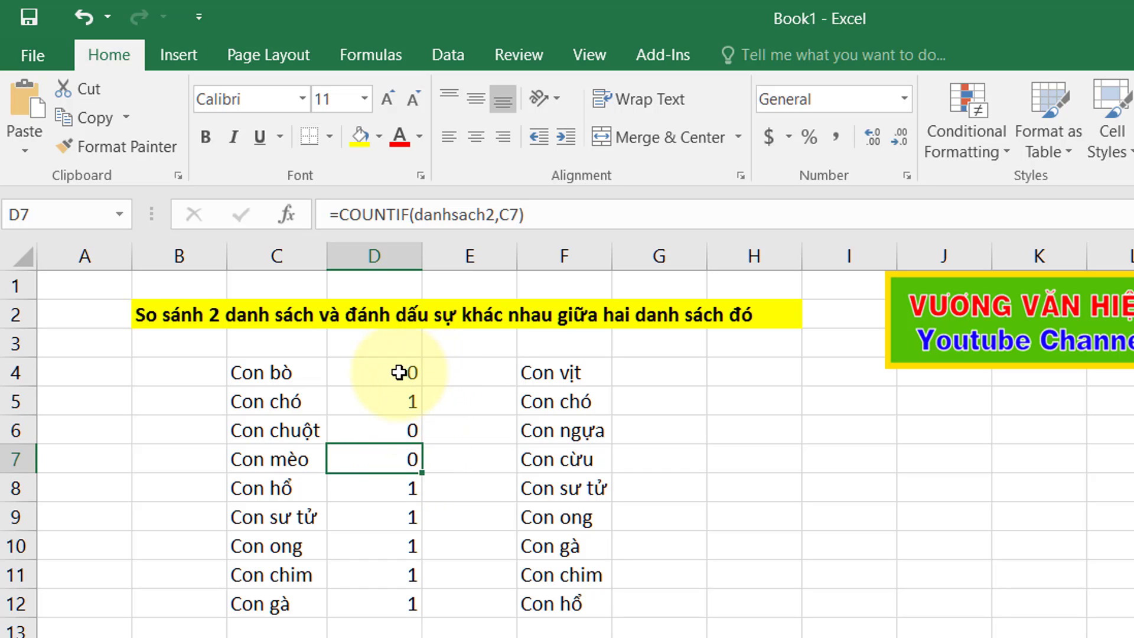
click(400, 372)
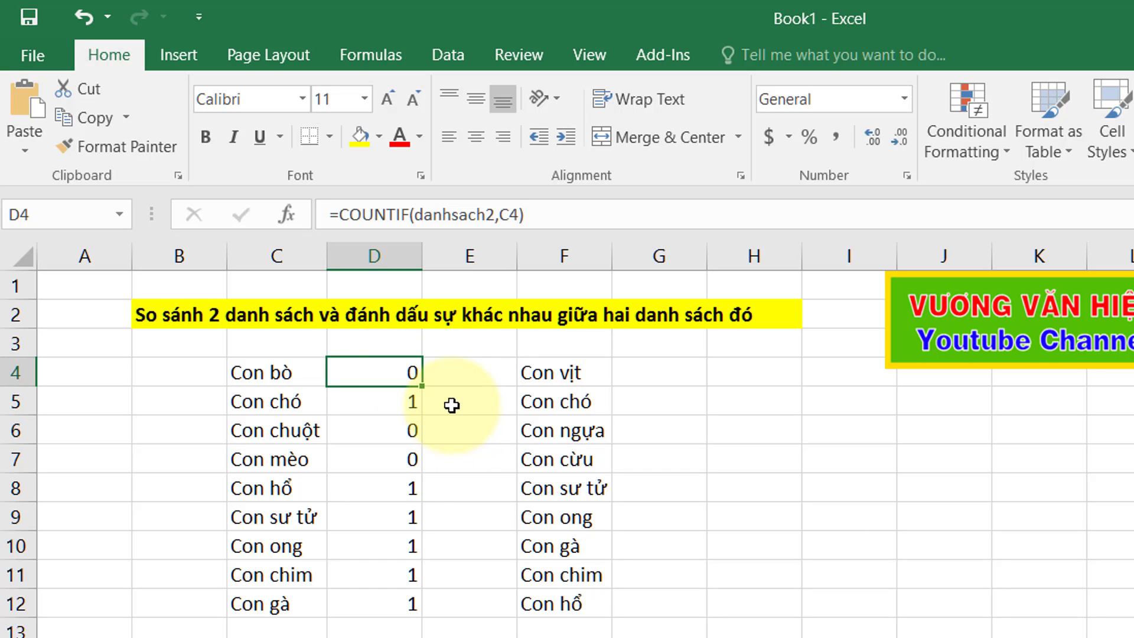
ctrl+click(384, 430)
ctrl+click(384, 459)
click(417, 371)
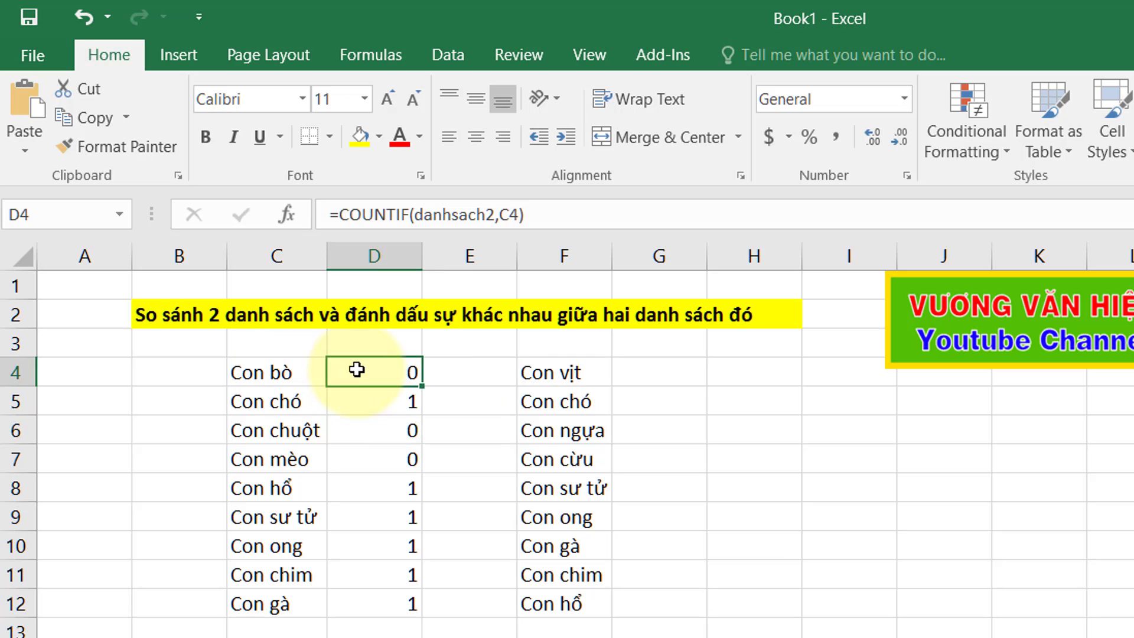
click(413, 432)
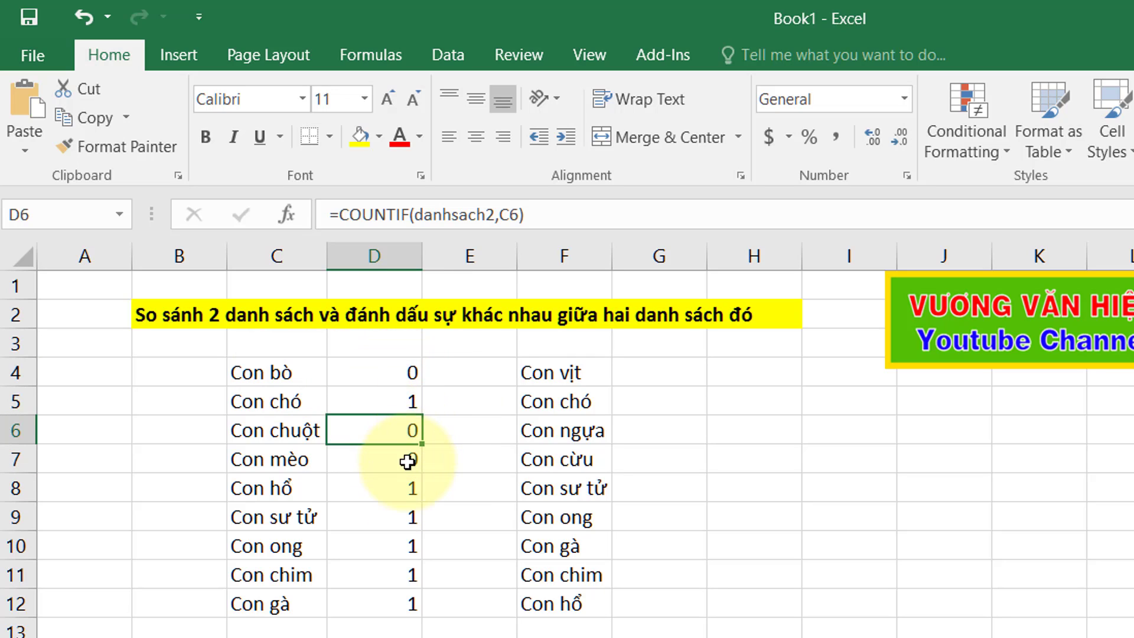
ctrl+click(412, 459)
ctrl+click(411, 375)
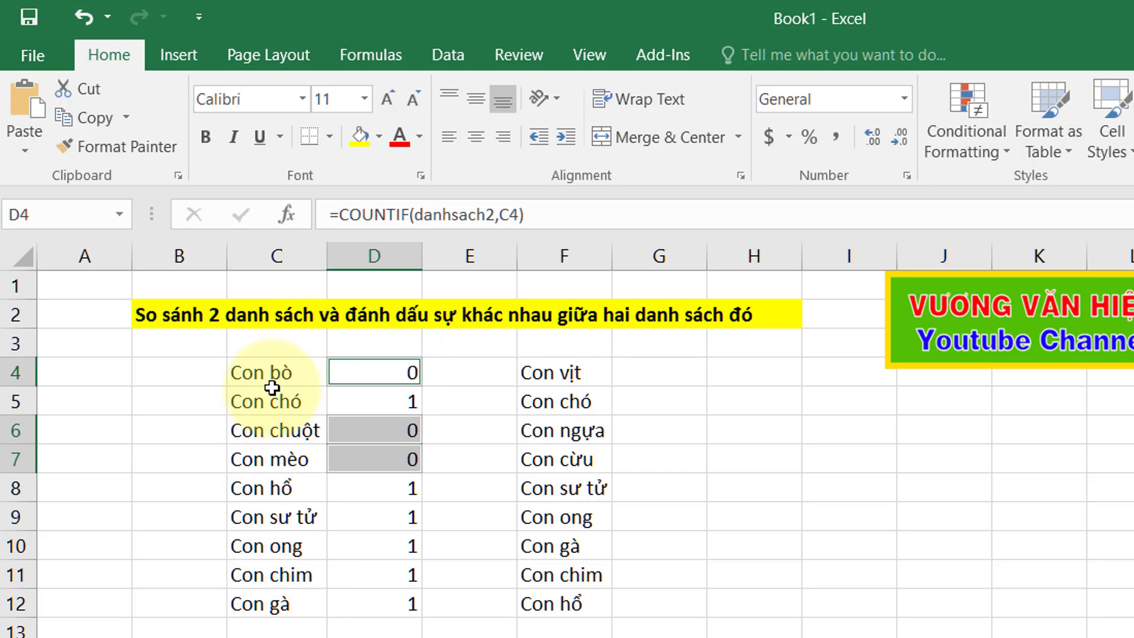
- Select the danhsach1 range C4:C12 from the Name Box list
click(305, 372)
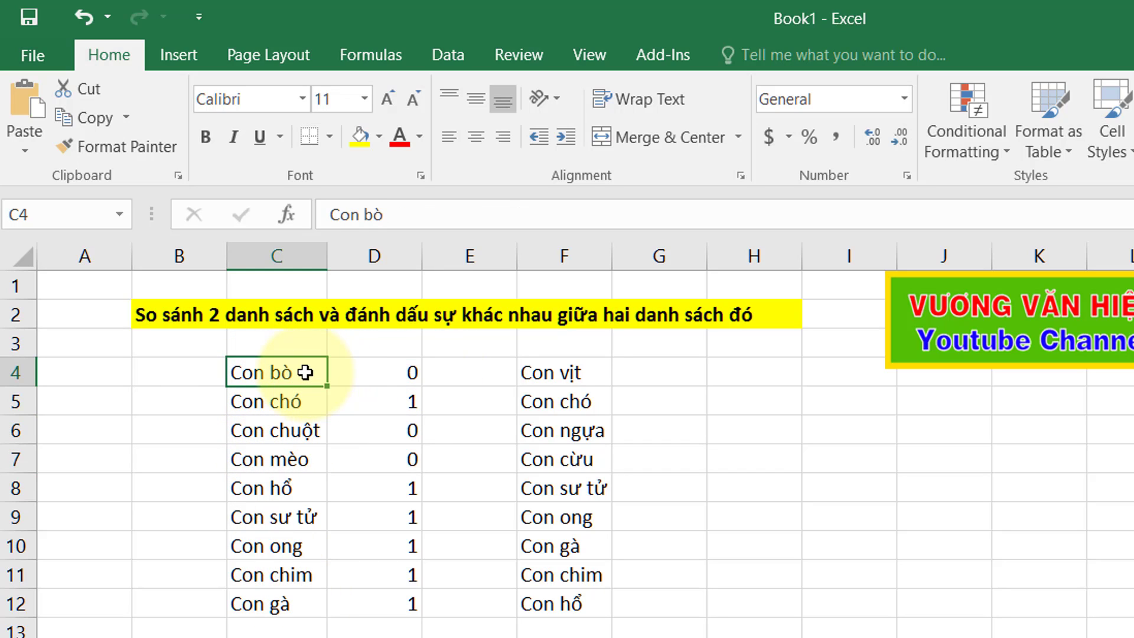
drag(539, 375, 581, 613)
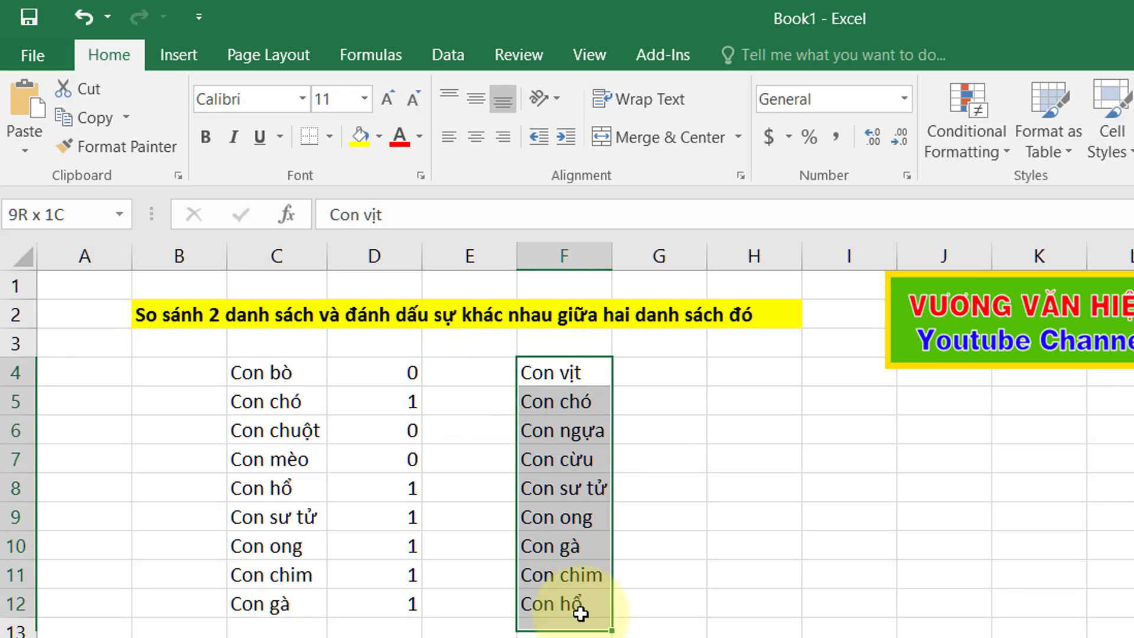
click(692, 565)
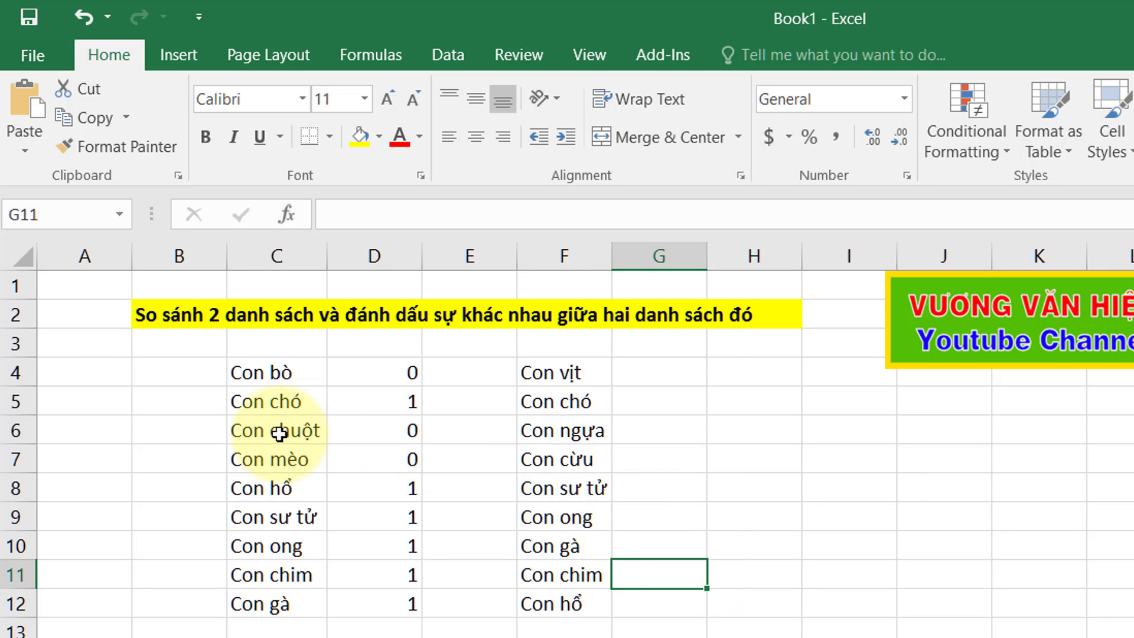
click(295, 371)
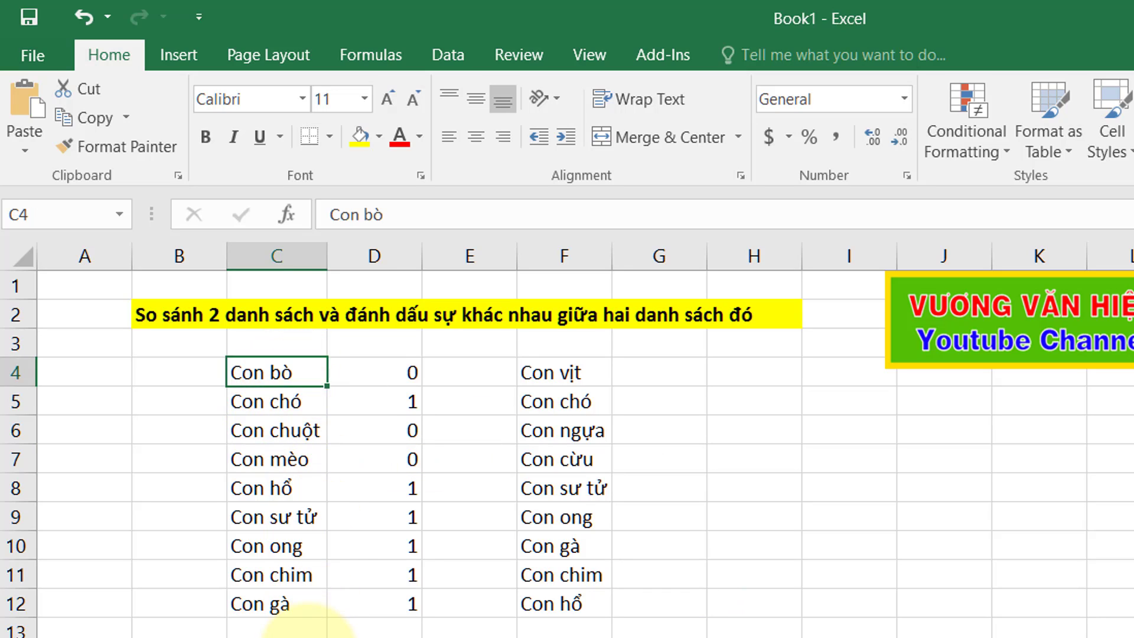
click(301, 636)
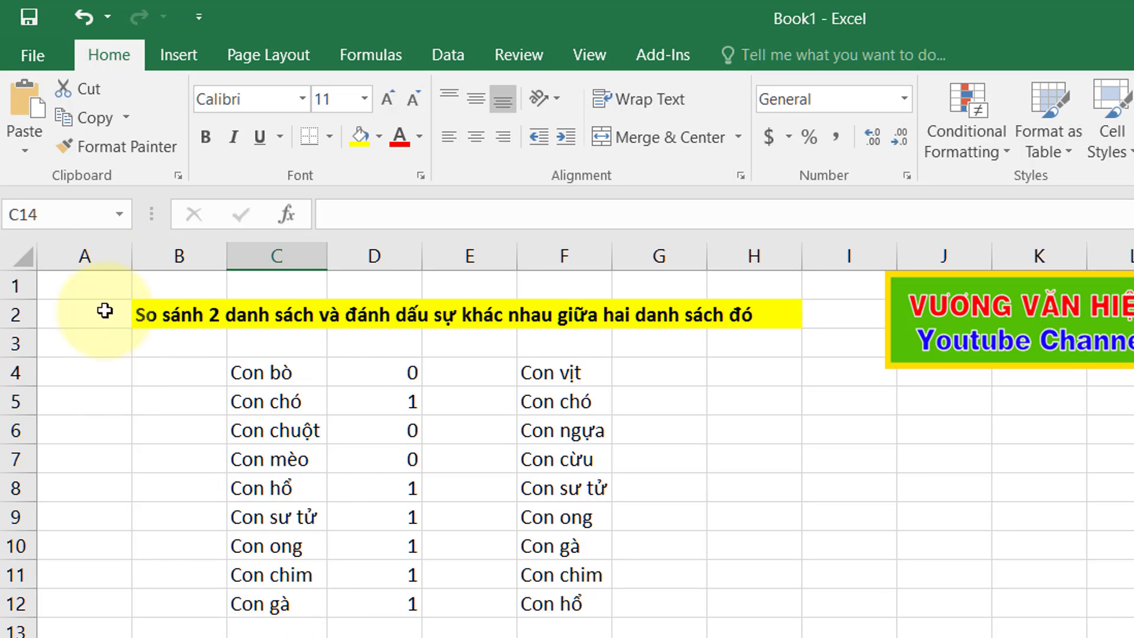
click(119, 214)
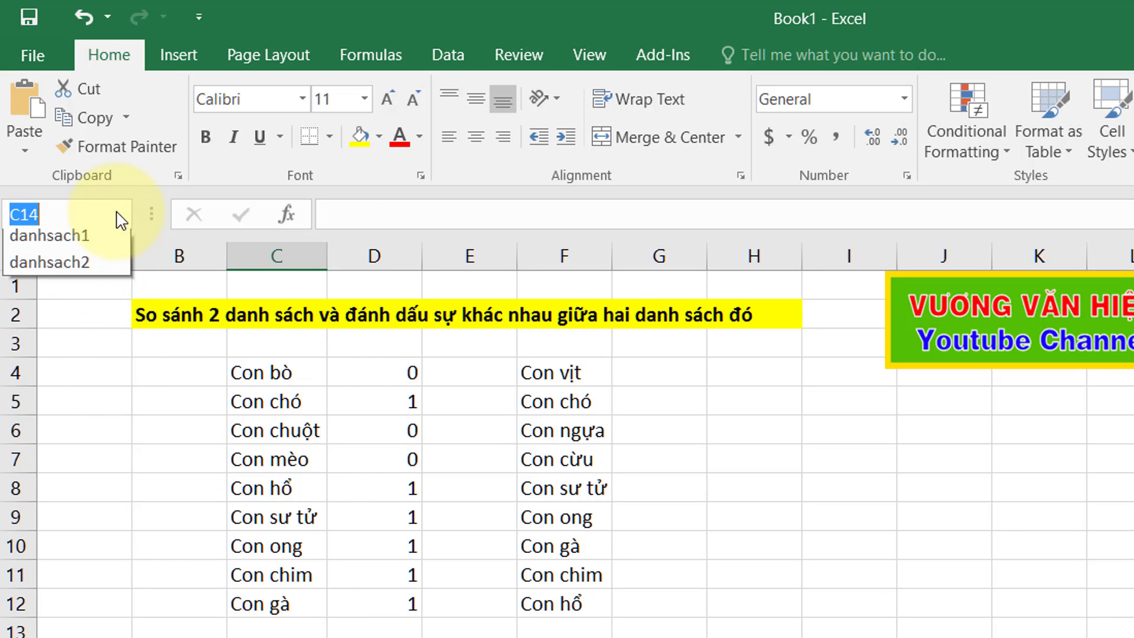
click(74, 243)
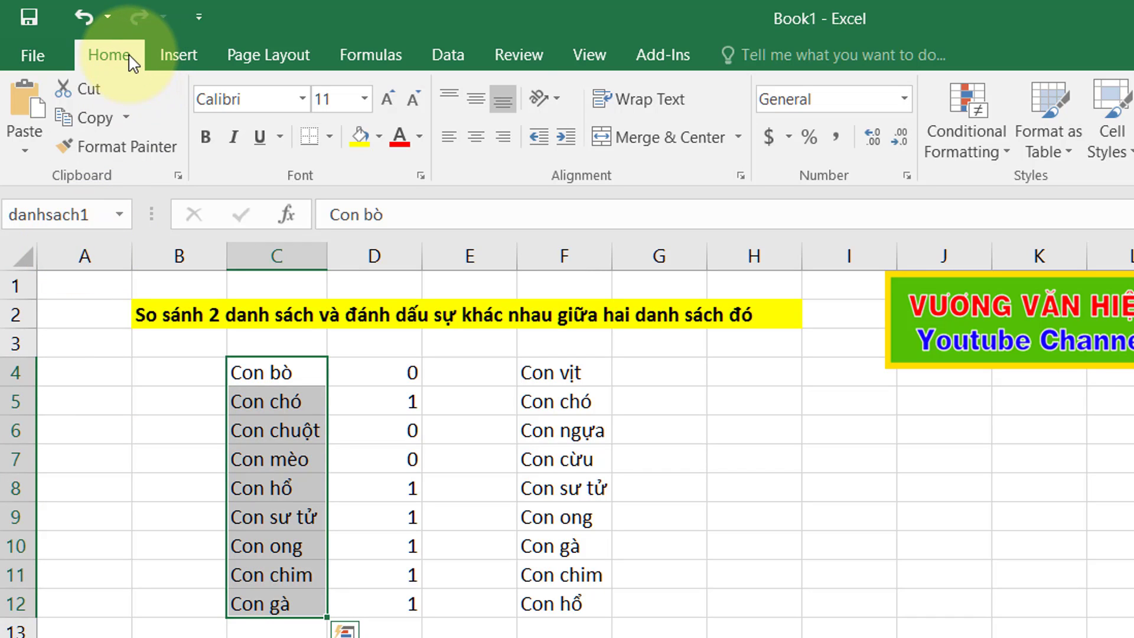
- Create a new formula-based conditional formatting rule with =countif(danhsach2,c4)=0
click(966, 146)
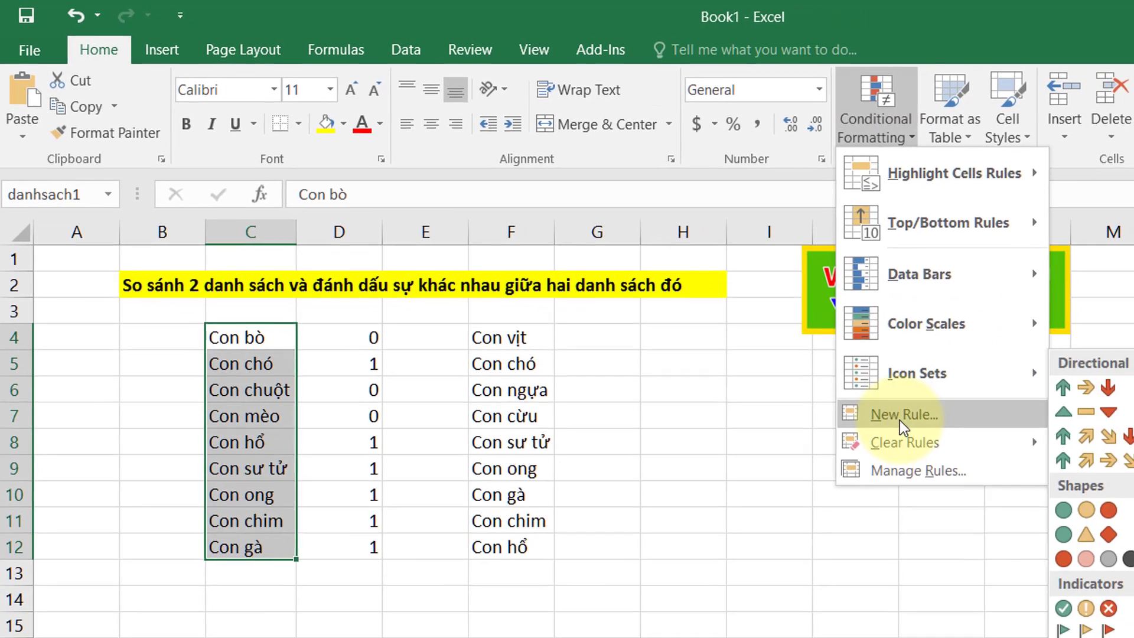
click(857, 412)
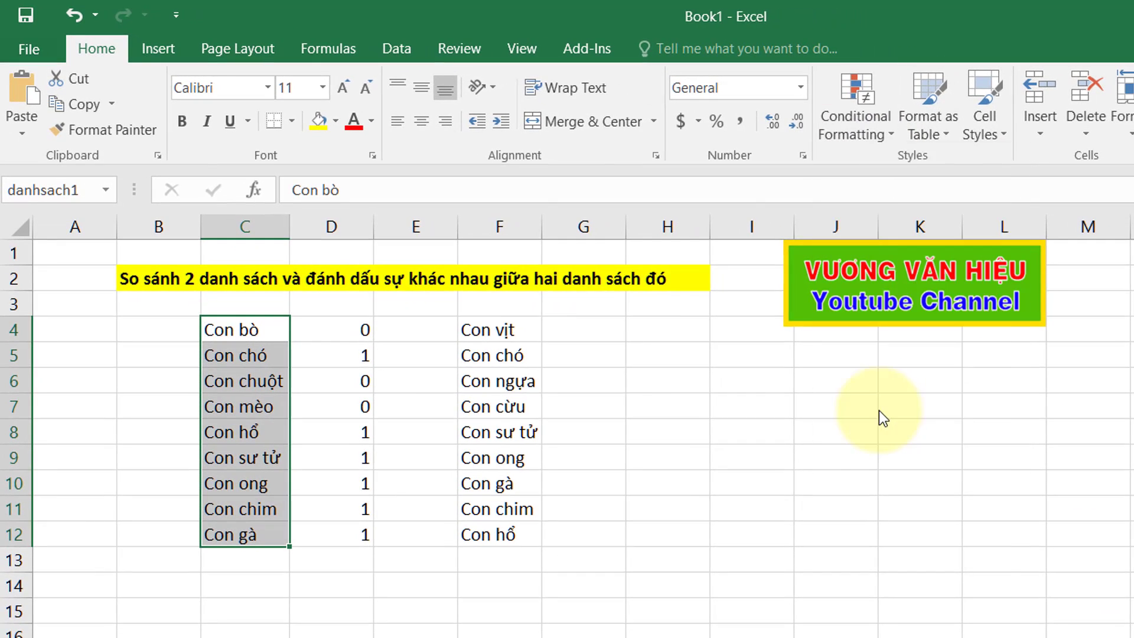
drag(700, 164, 1008, 147)
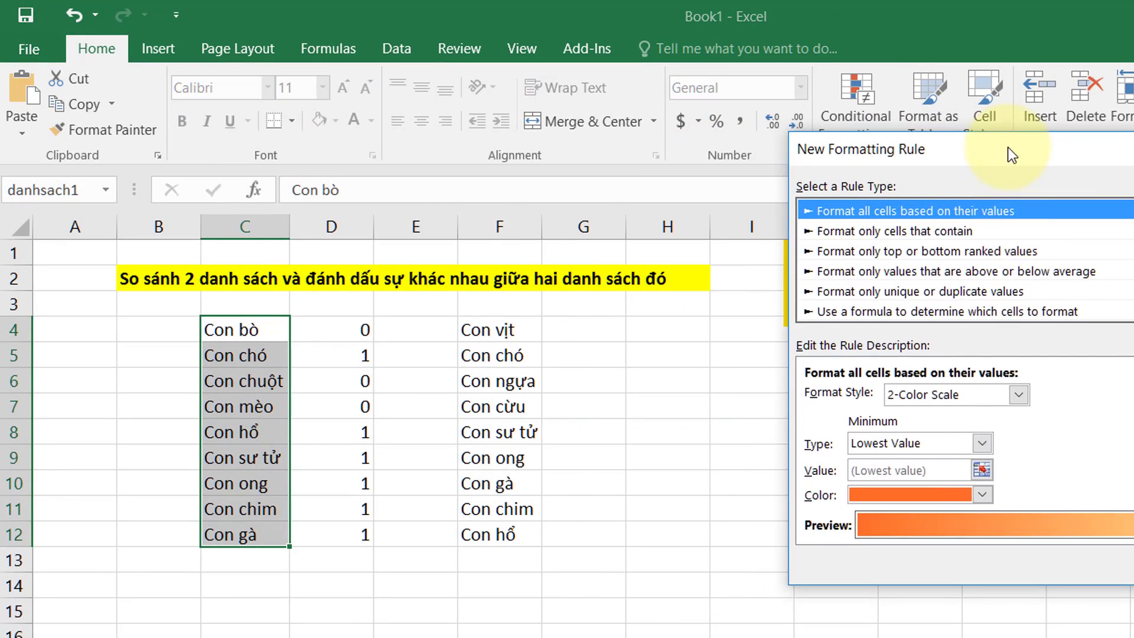
click(933, 313)
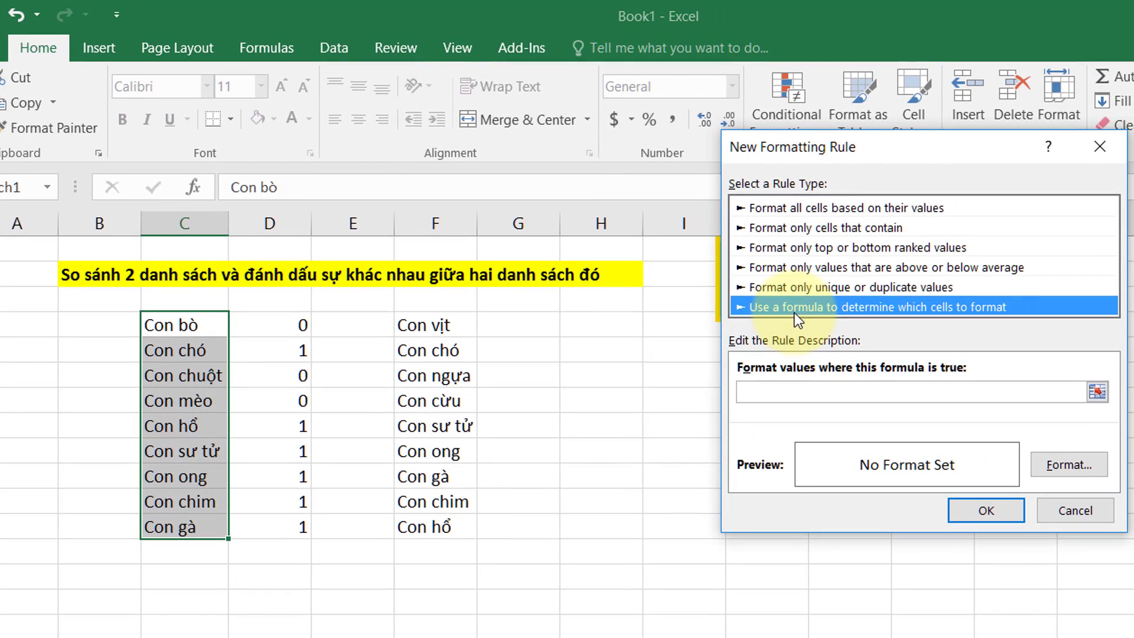
click(801, 394)
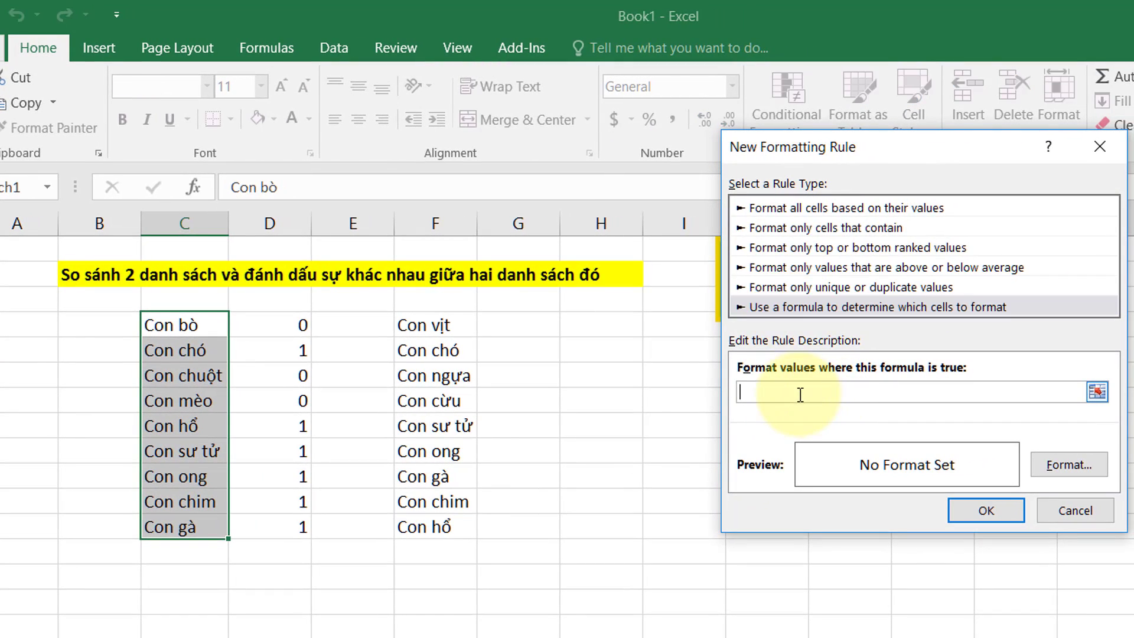
text(=countif(danhsach2,c4)=0)
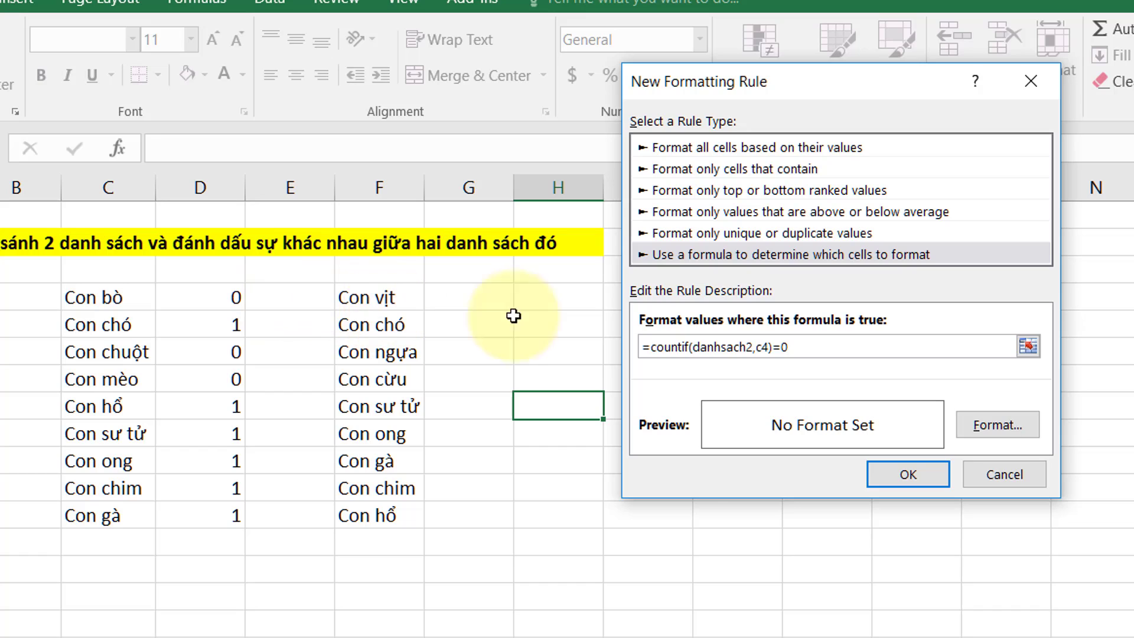
click(830, 346)
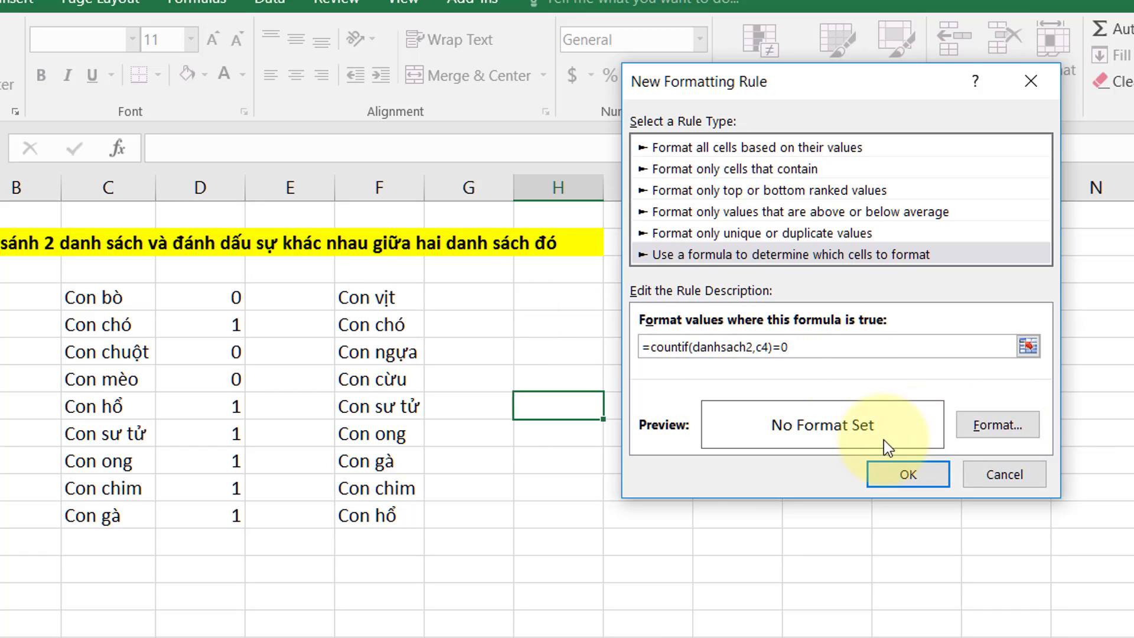
click(992, 431)
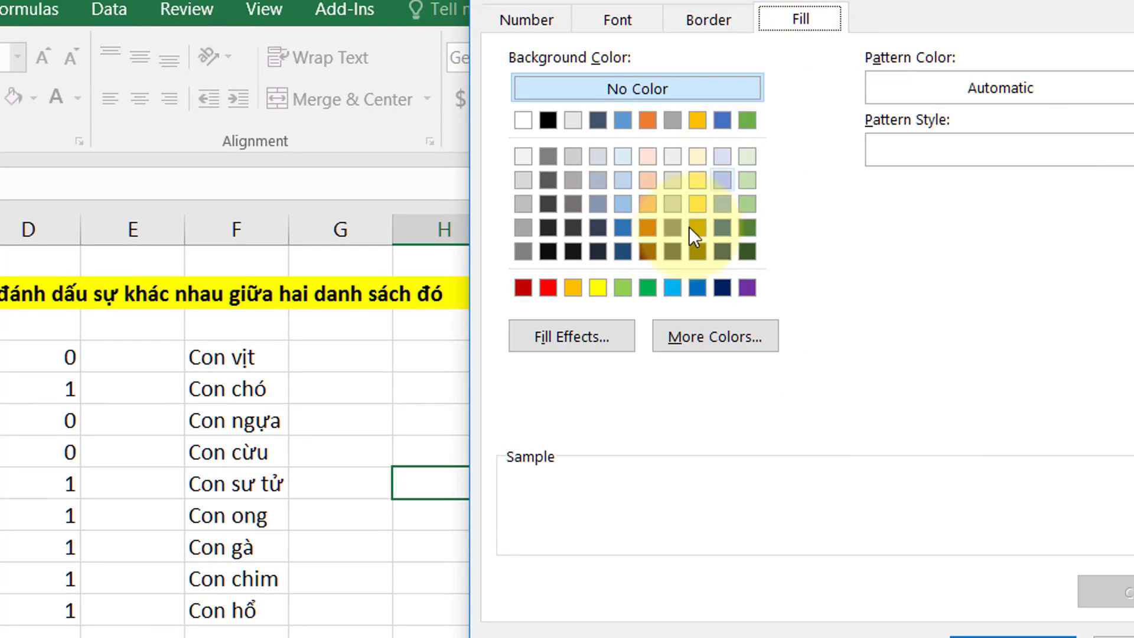
- Choose a light green fill for the rule and confirm it
click(622, 179)
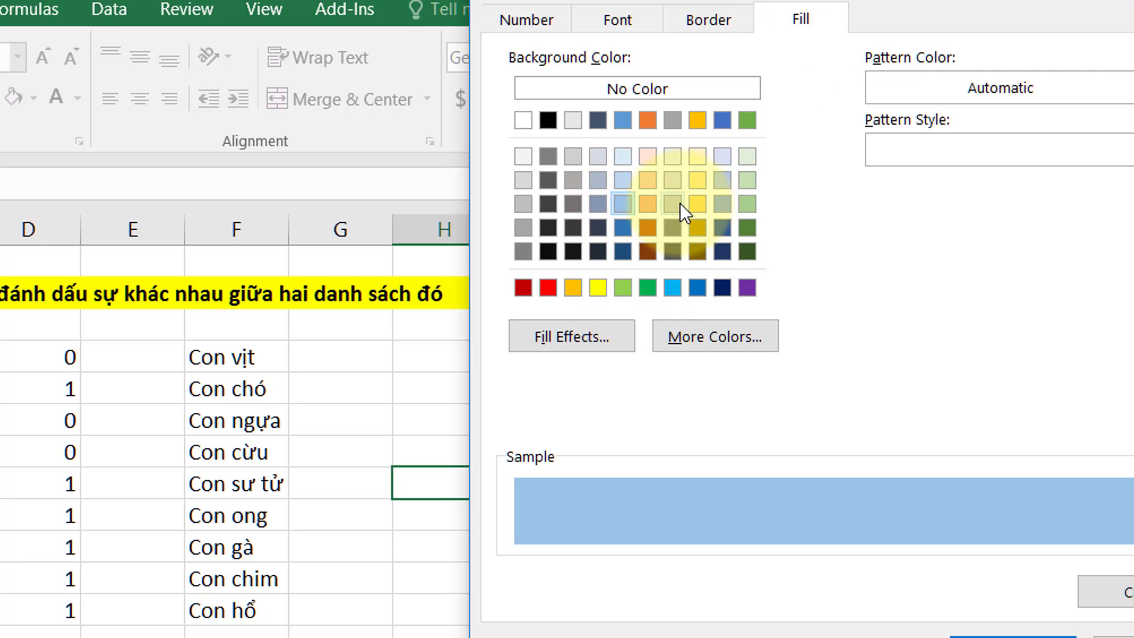
click(673, 179)
click(623, 179)
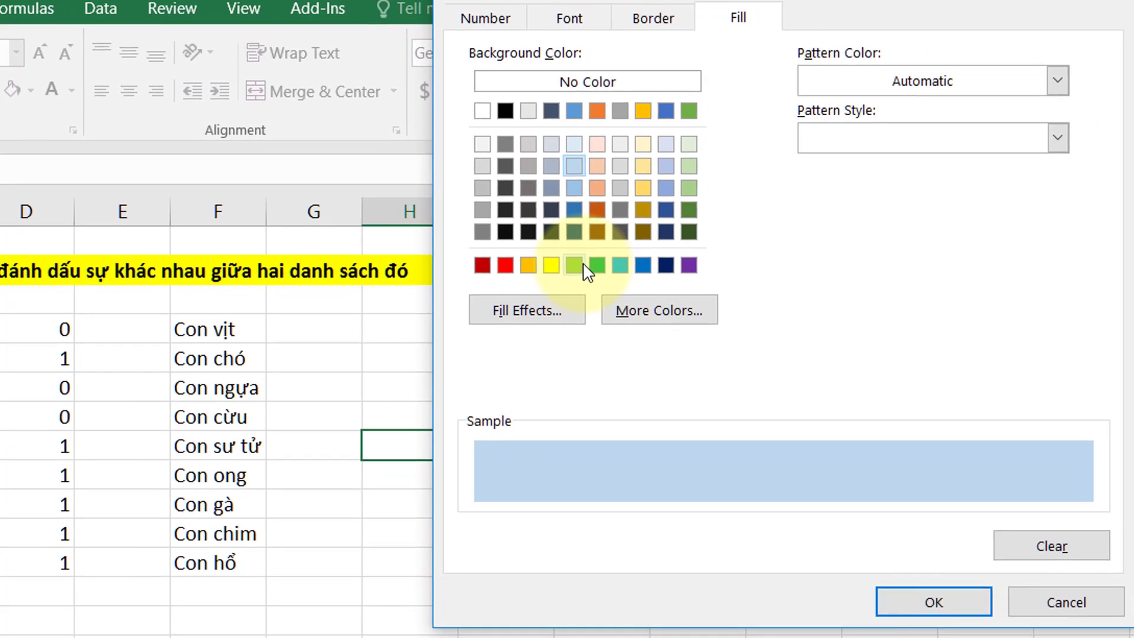
click(619, 286)
click(944, 535)
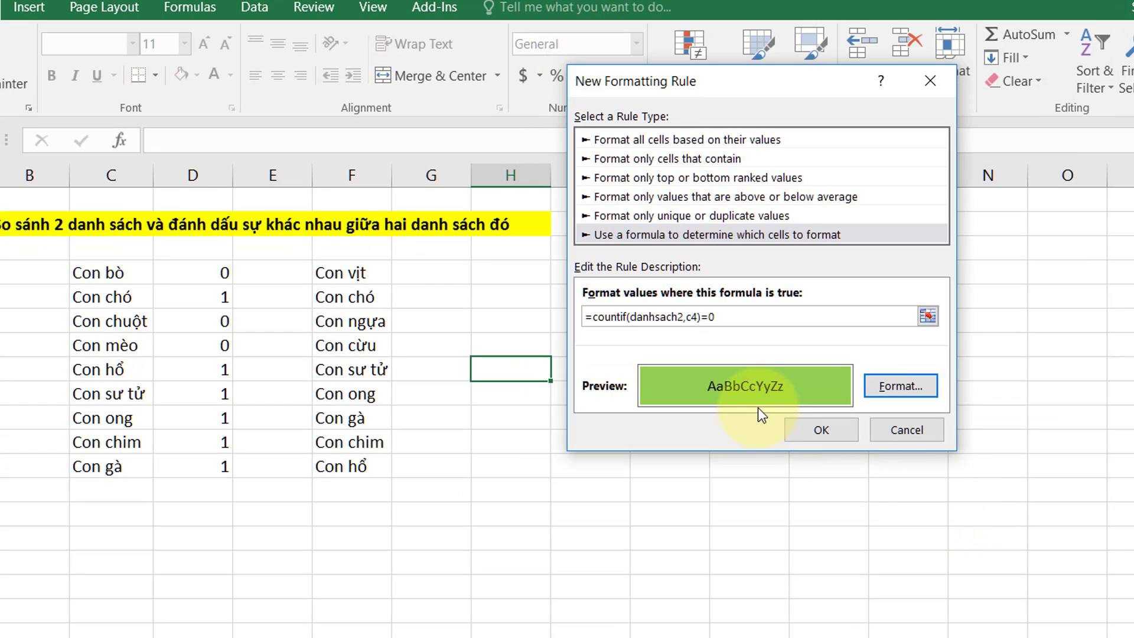
click(716, 317)
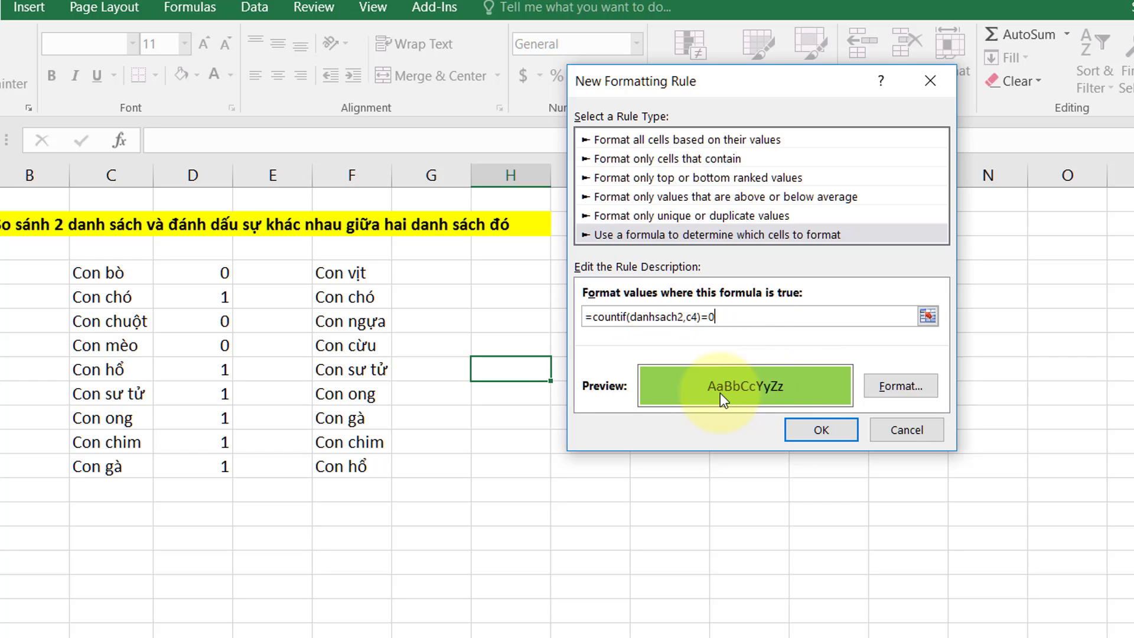
click(819, 431)
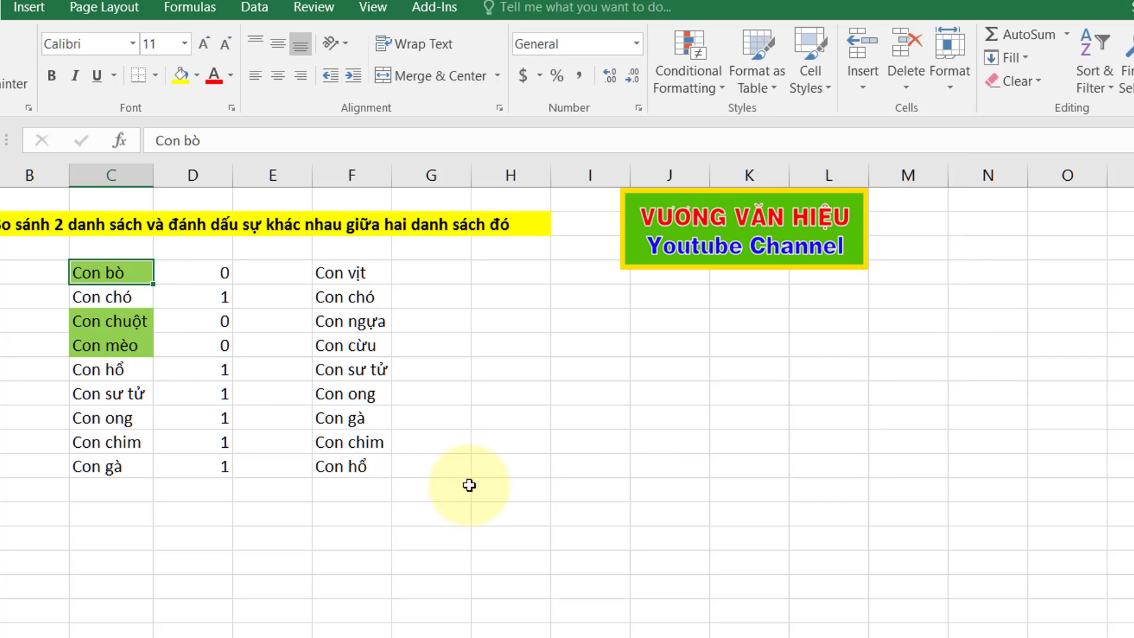
click(502, 445)
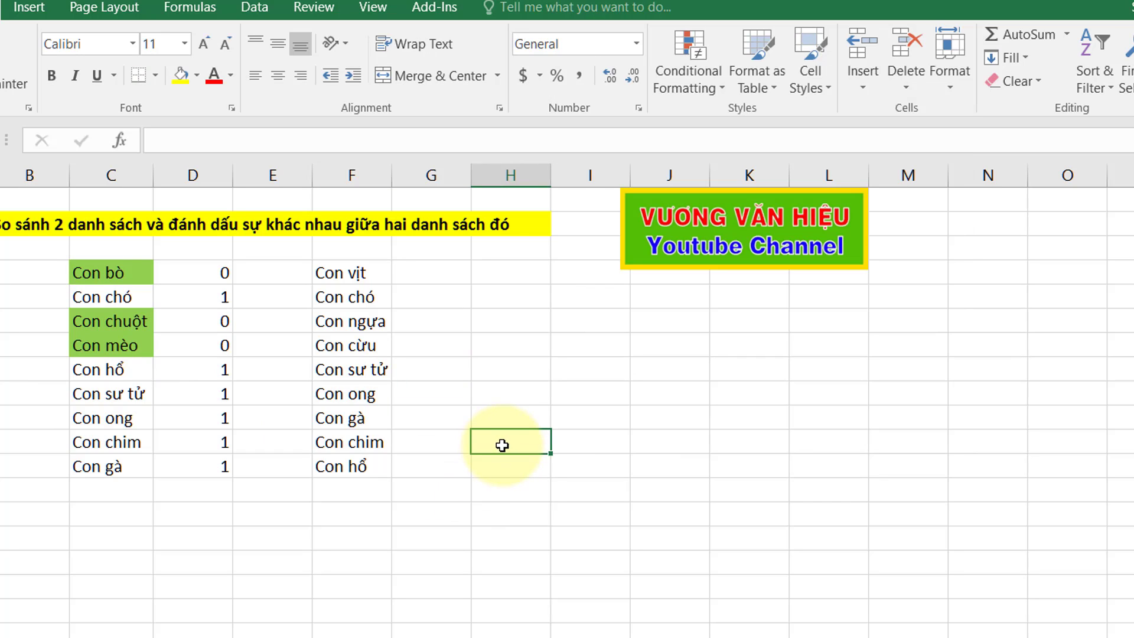
click(109, 273)
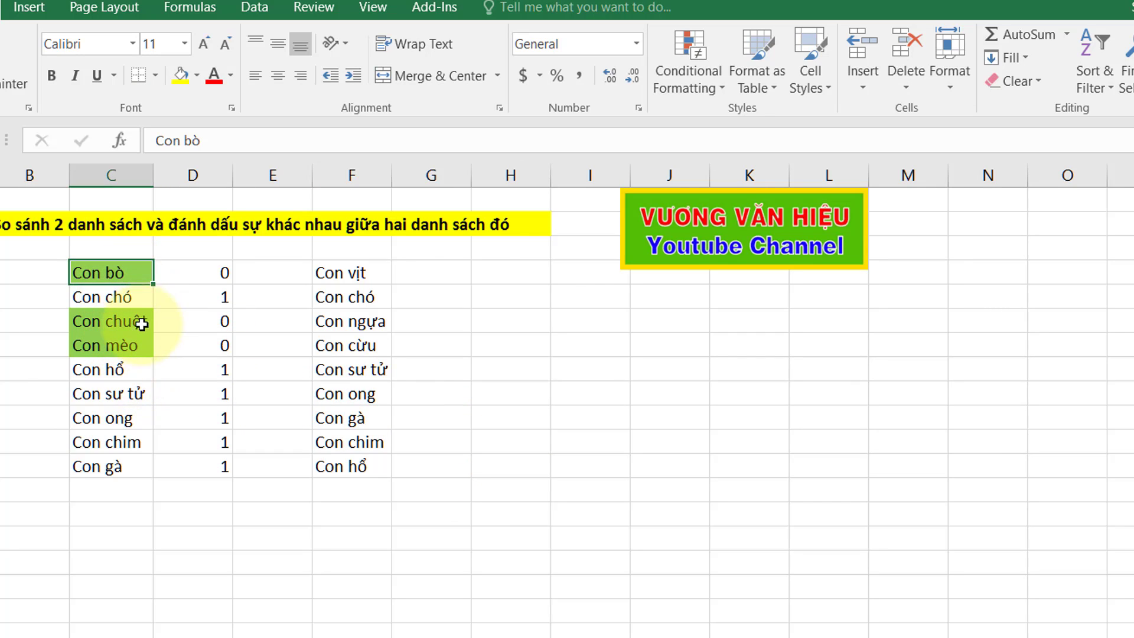
click(142, 323)
click(131, 346)
click(121, 274)
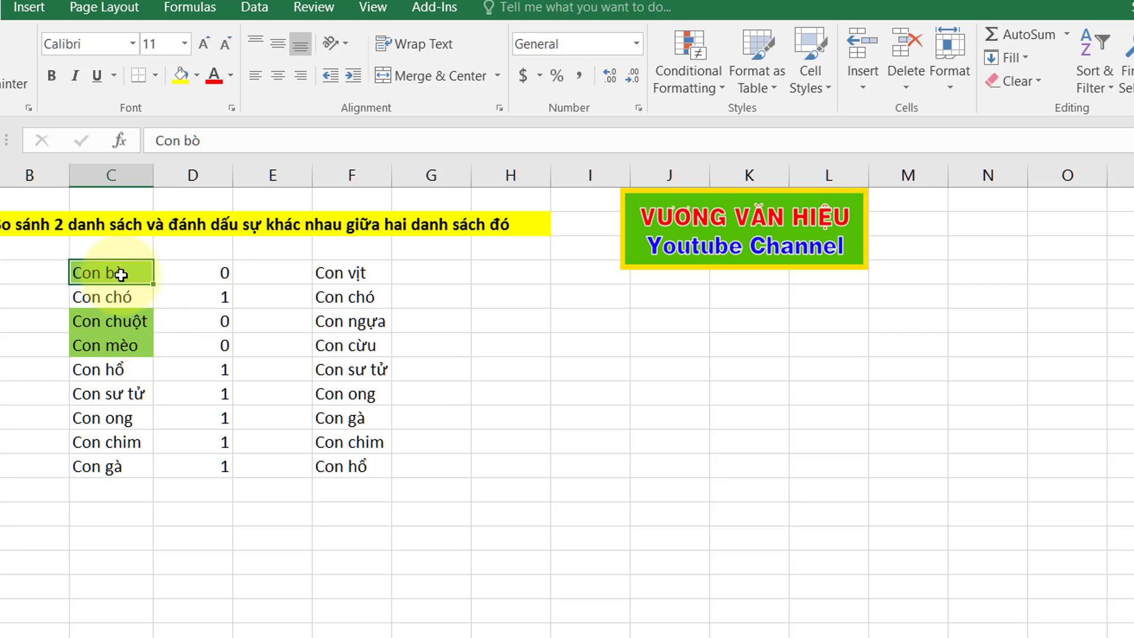
click(122, 364)
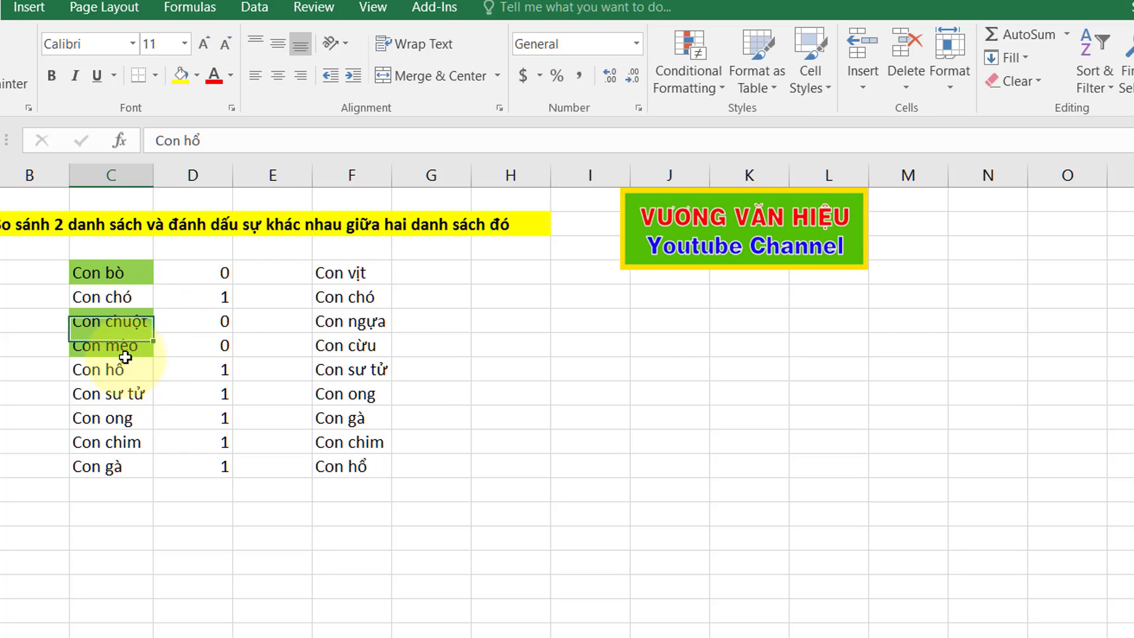
click(346, 278)
click(124, 343)
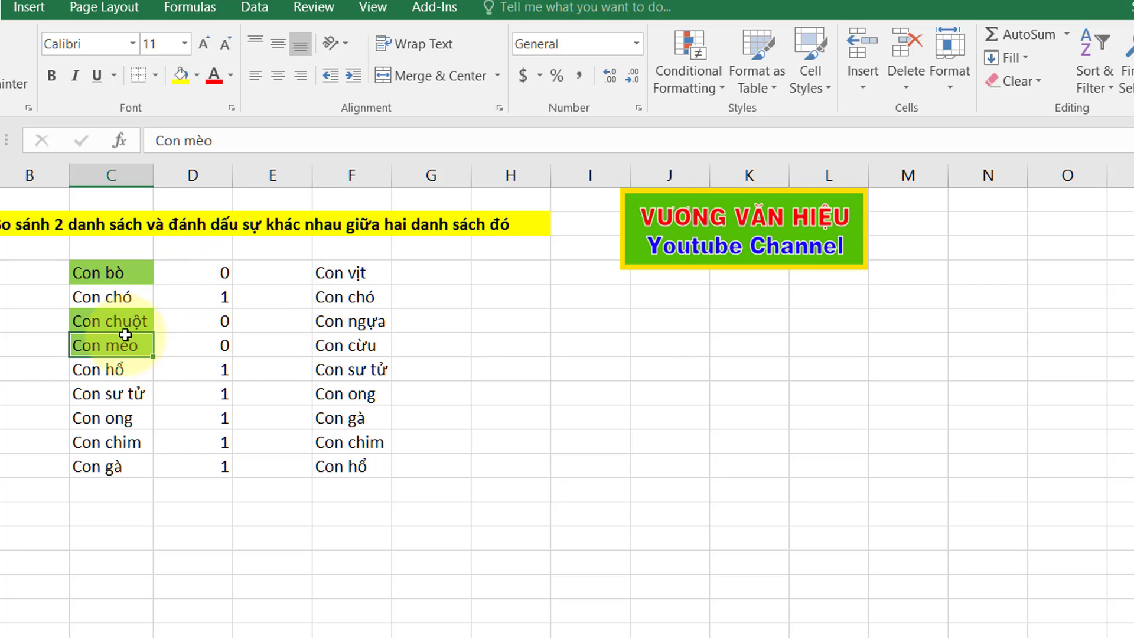
click(125, 323)
click(136, 272)
click(162, 277)
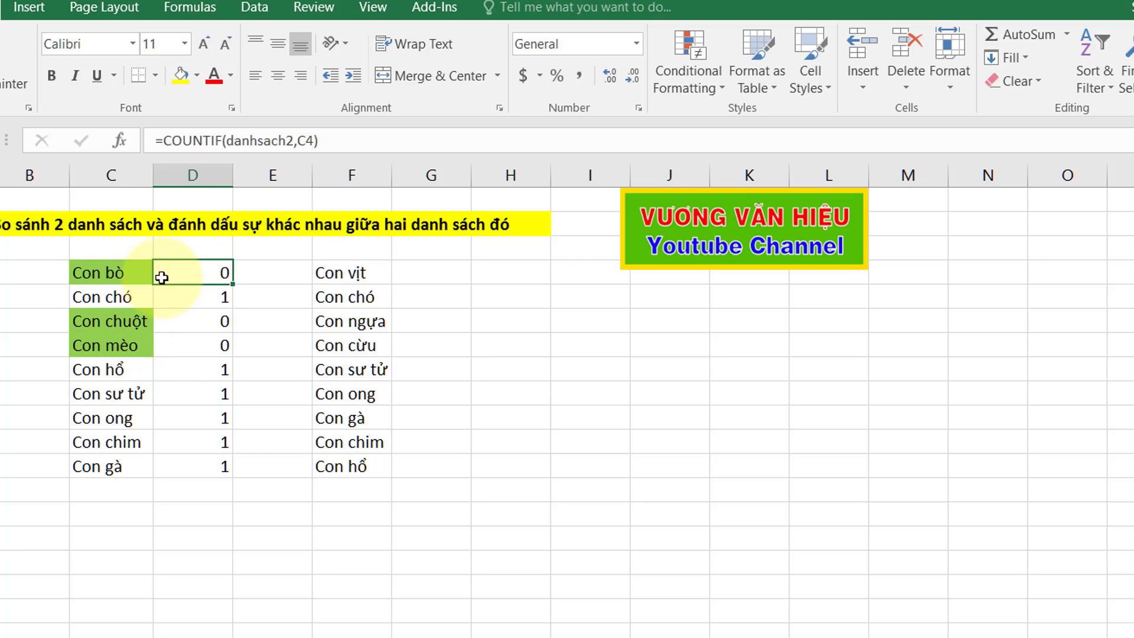
click(136, 273)
click(184, 276)
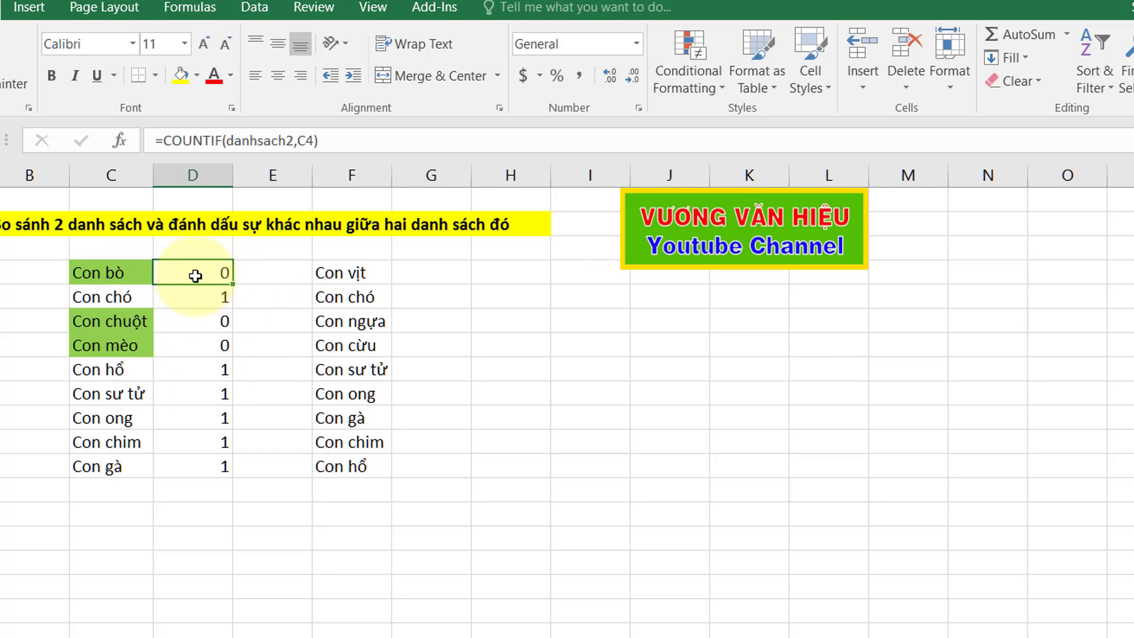
click(226, 323)
click(223, 349)
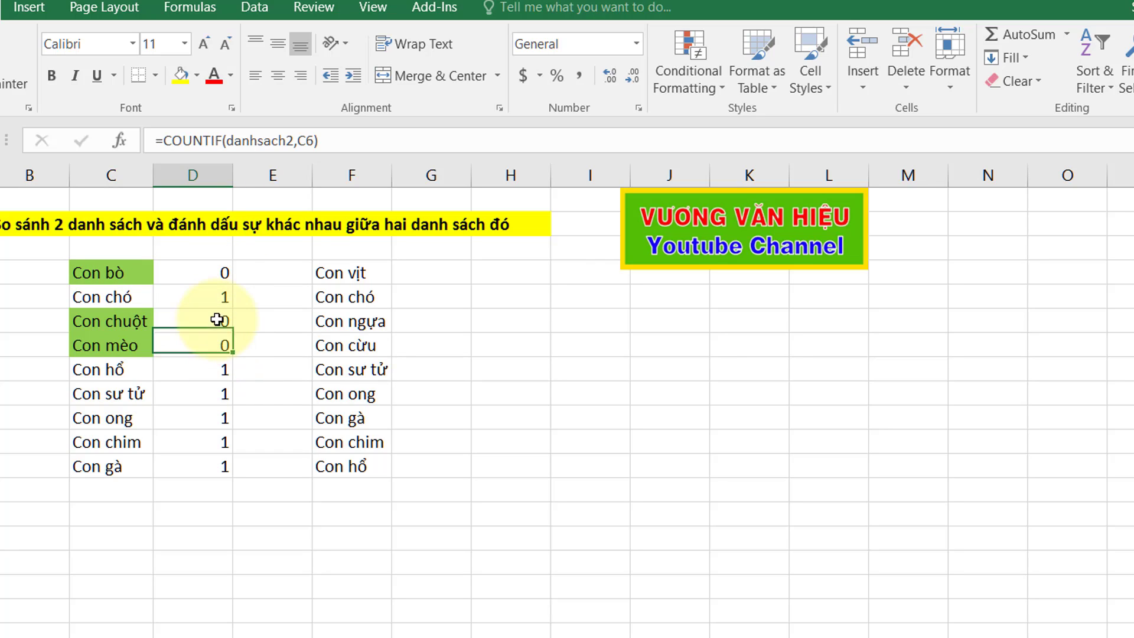
click(118, 346)
click(139, 296)
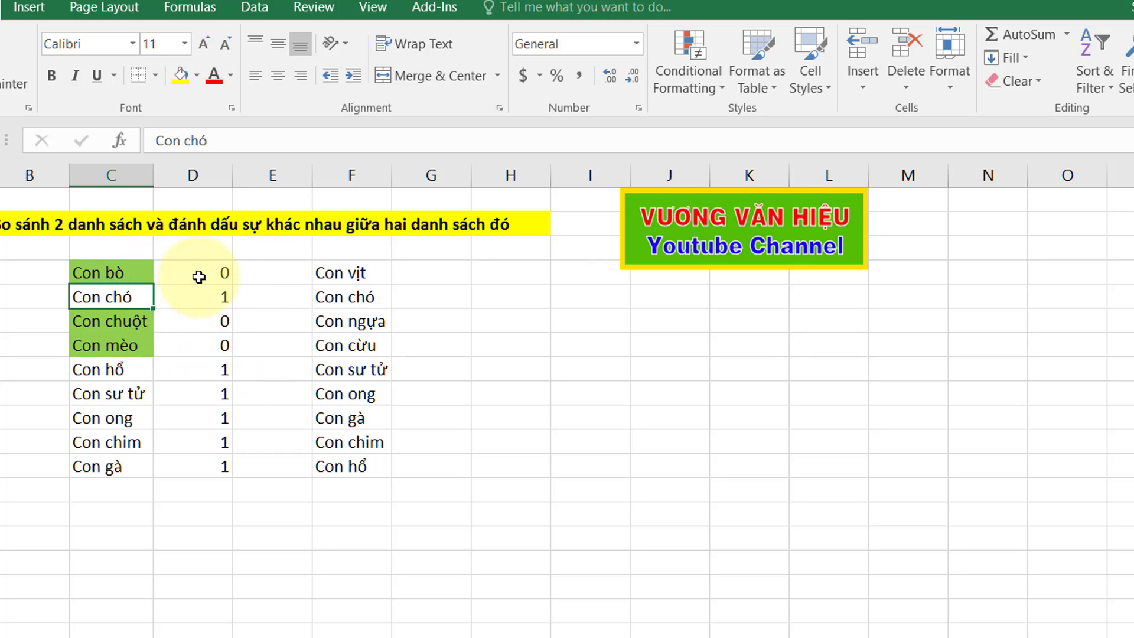
click(198, 277)
click(137, 269)
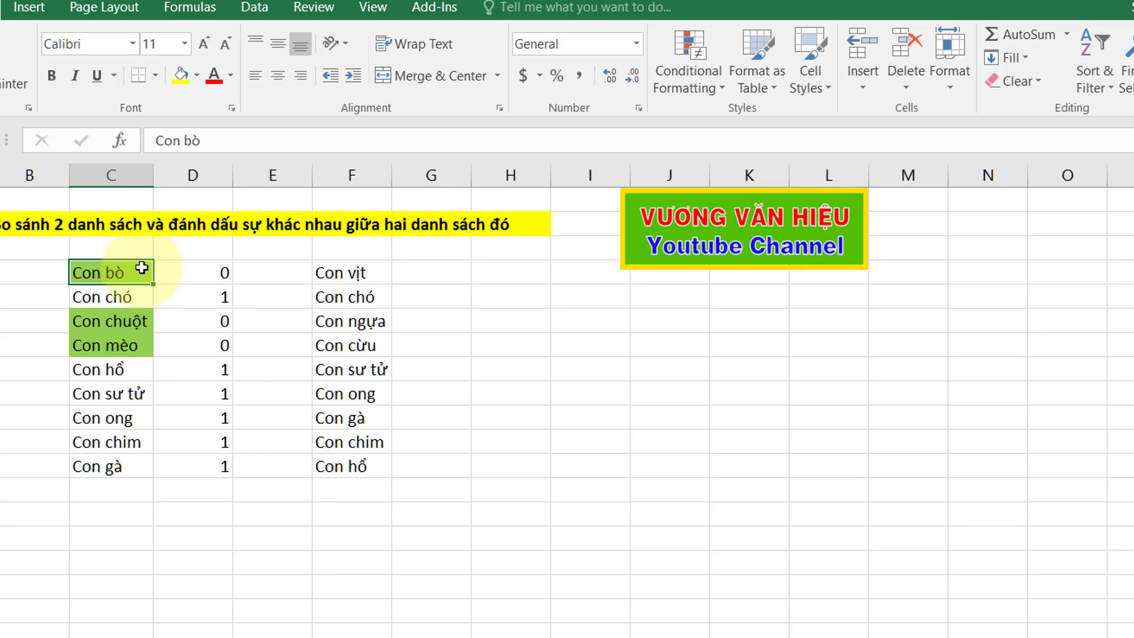
click(207, 269)
drag(207, 269, 228, 466)
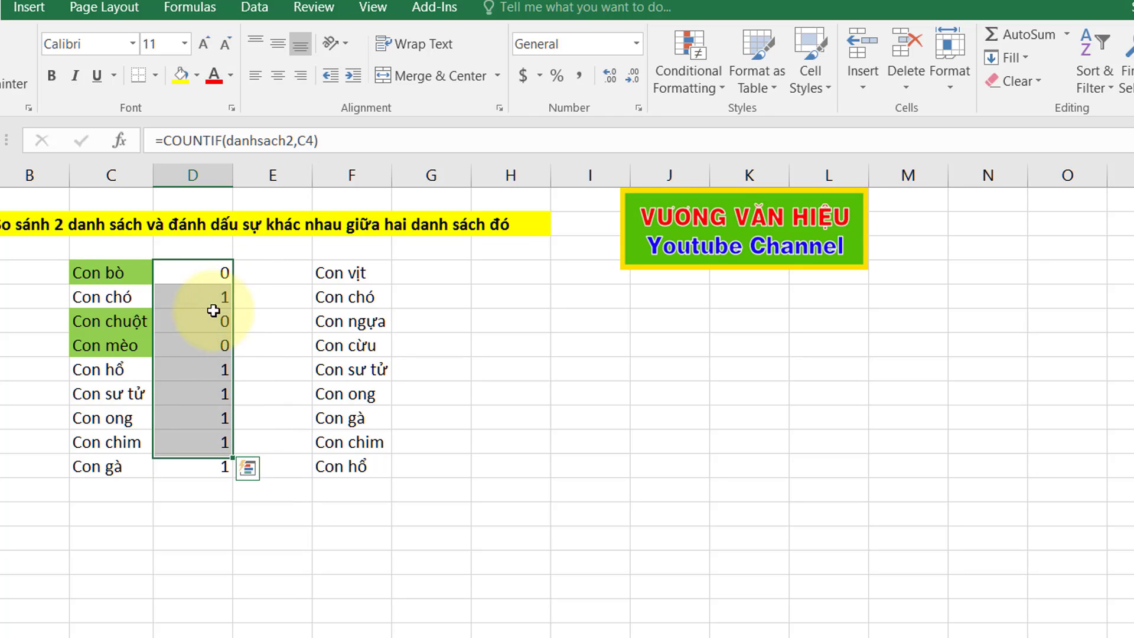
mouse_move(223, 269)
mouse_down()
mouse_move(205, 268)
mouse_move(228, 467)
mouse_up()
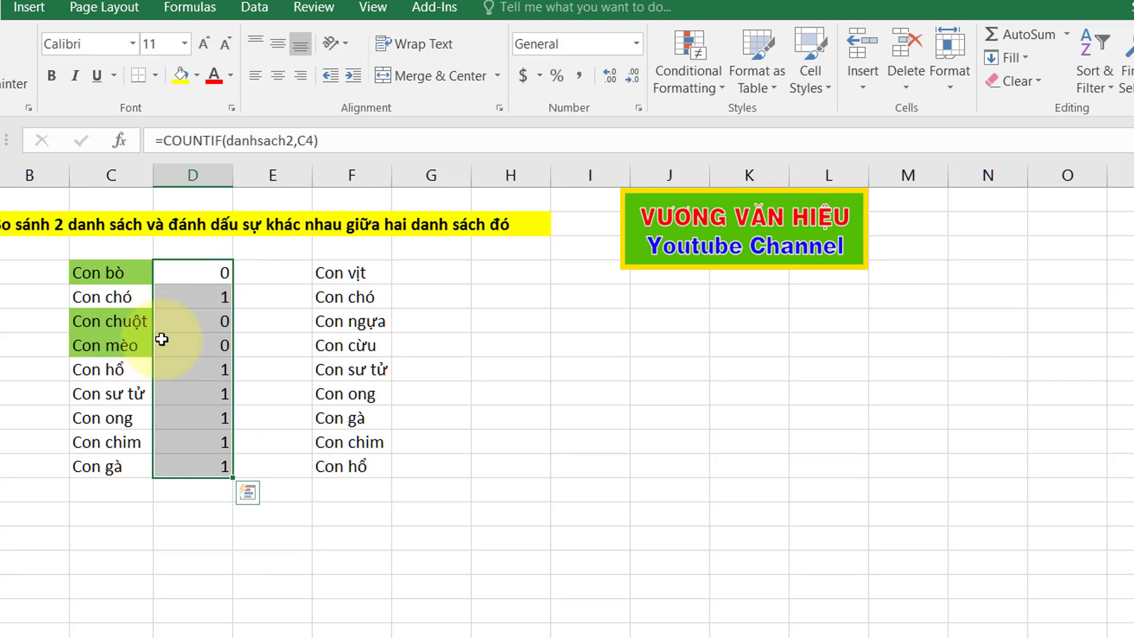
click(210, 274)
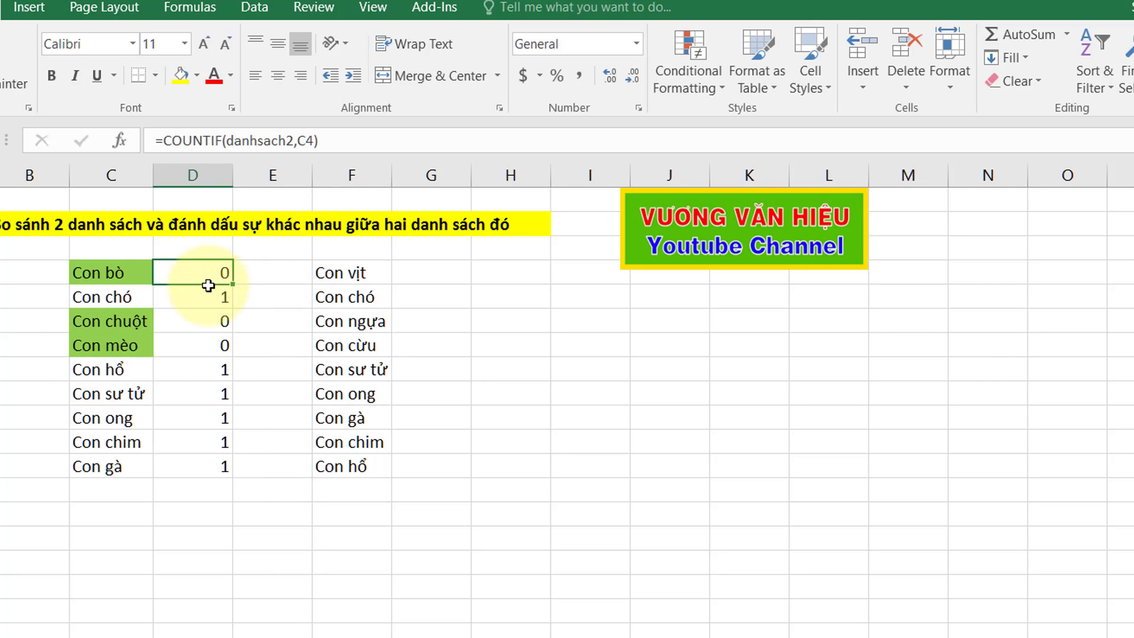
click(227, 393)
click(213, 274)
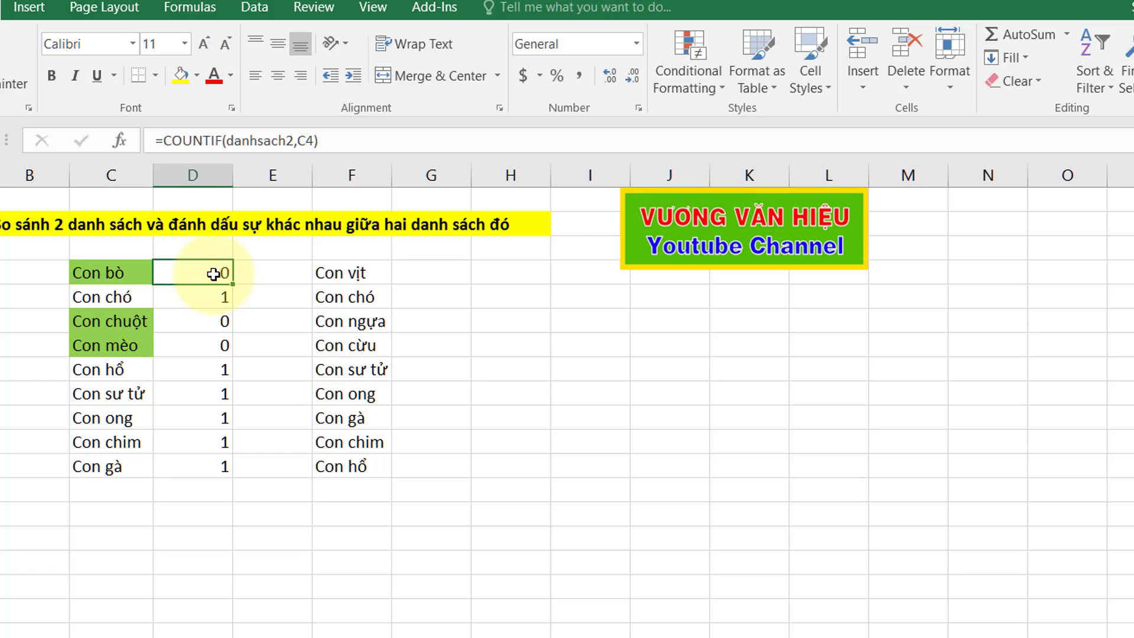
drag(214, 274, 228, 471)
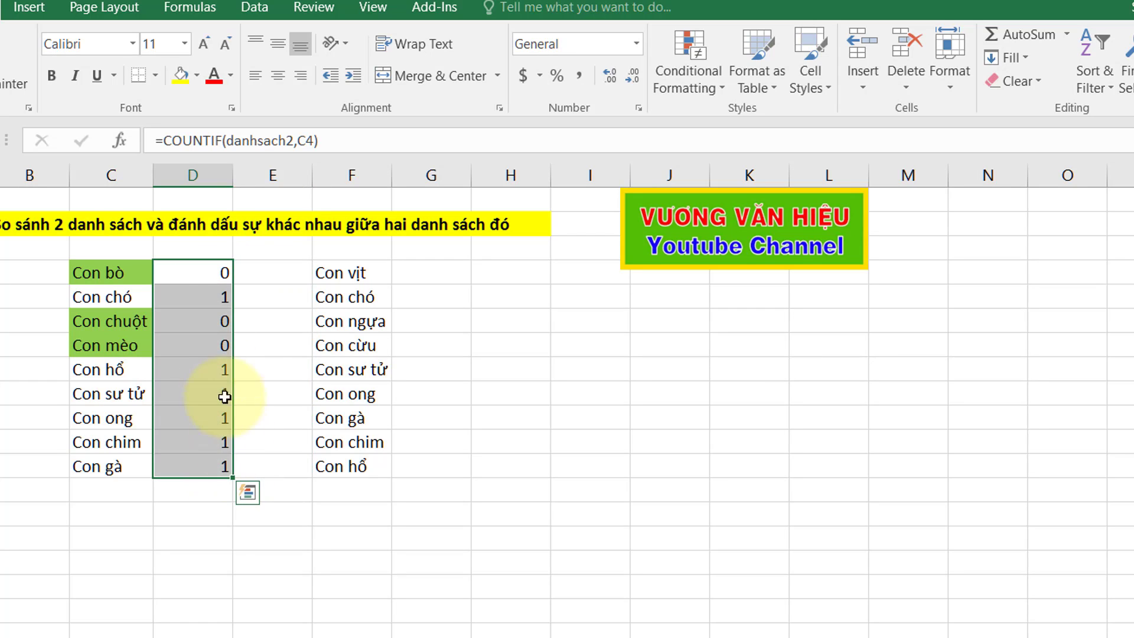
click(506, 326)
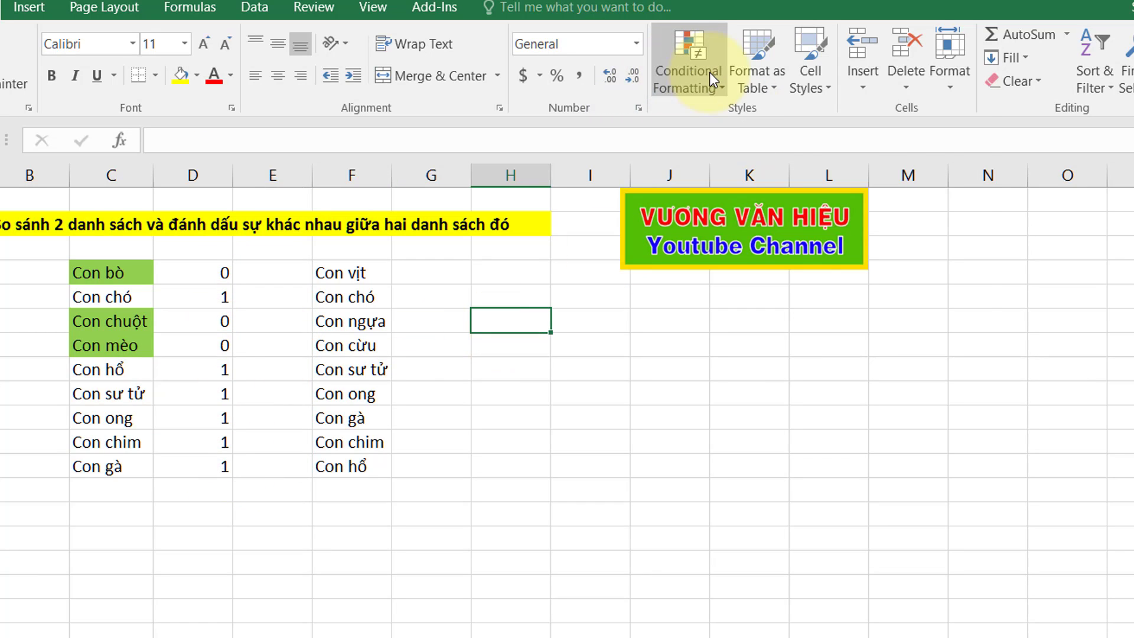
click(110, 321)
click(110, 345)
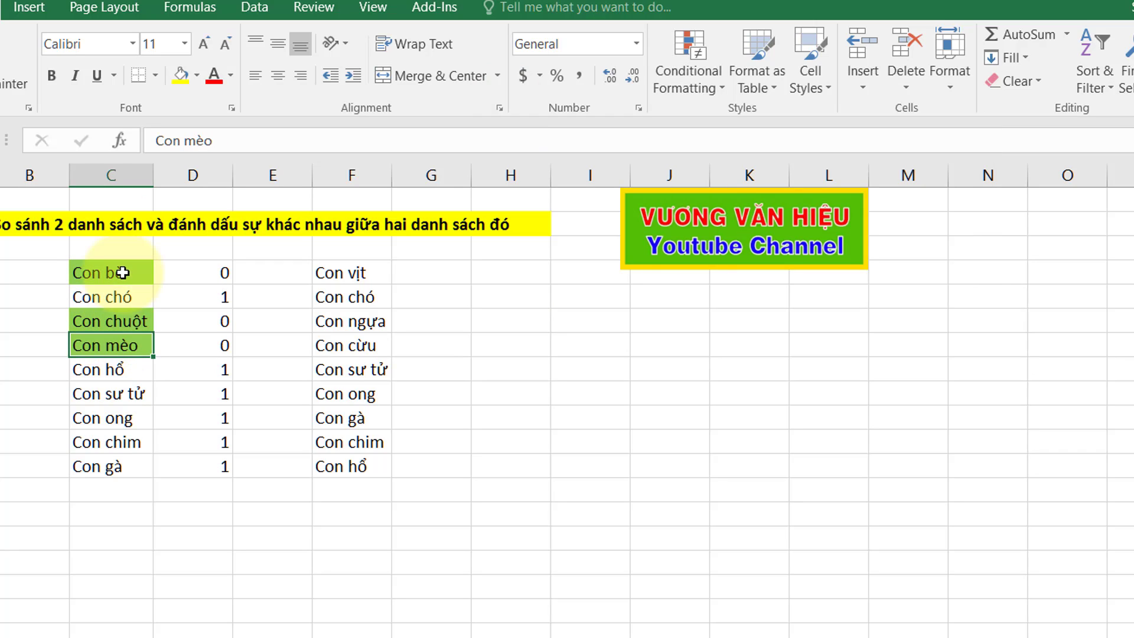
click(122, 272)
click(115, 322)
click(112, 345)
click(111, 276)
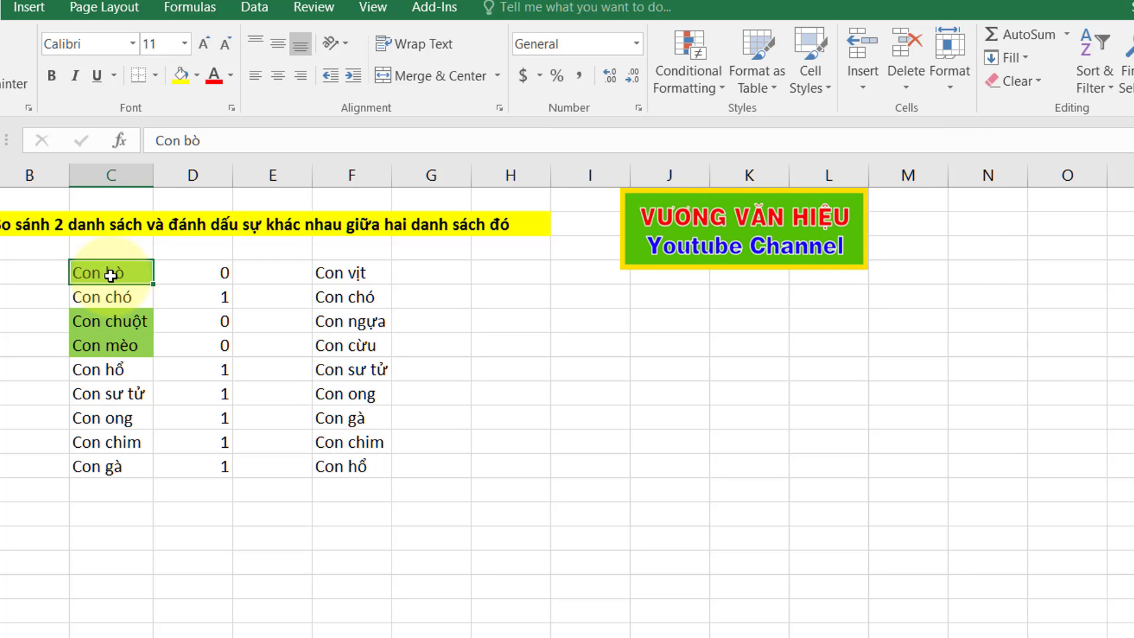
click(440, 300)
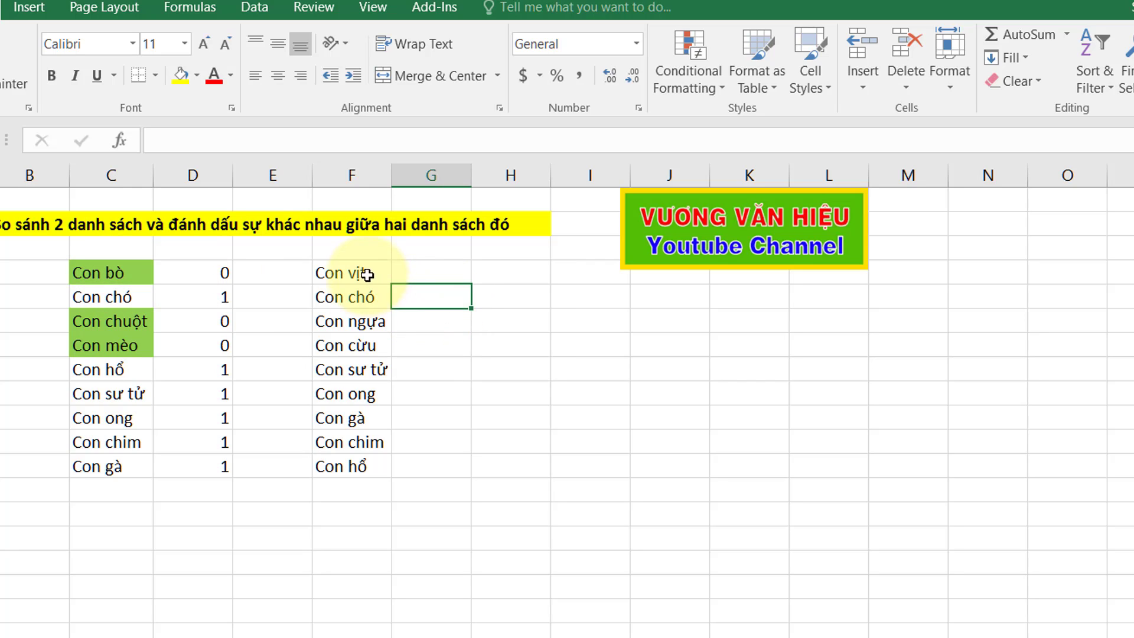
click(523, 318)
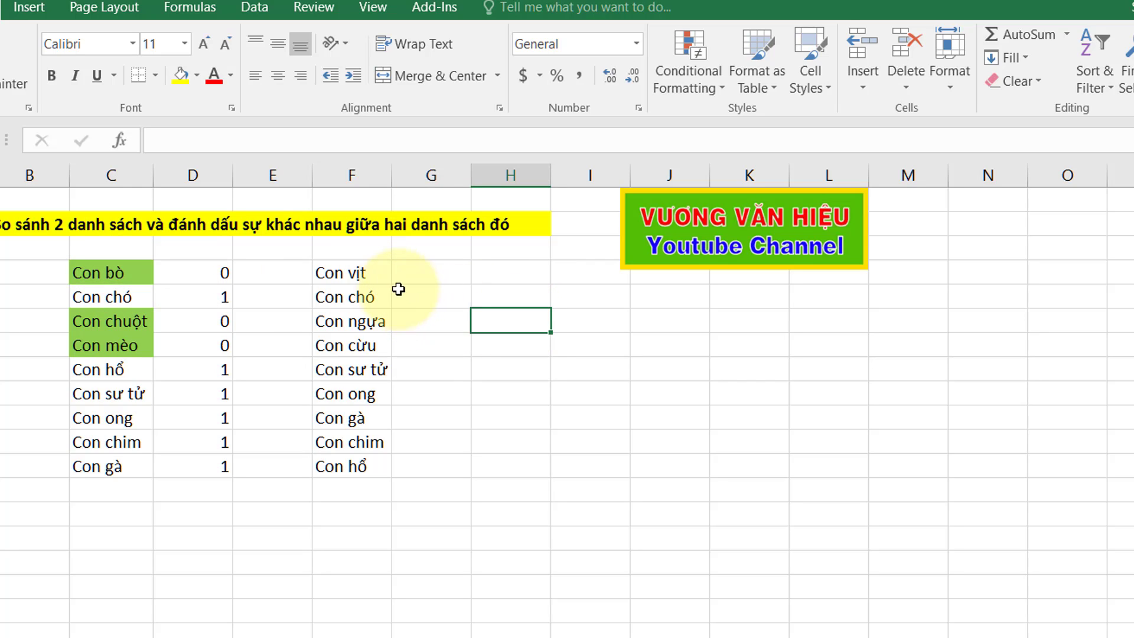
click(358, 272)
click(349, 346)
click(336, 272)
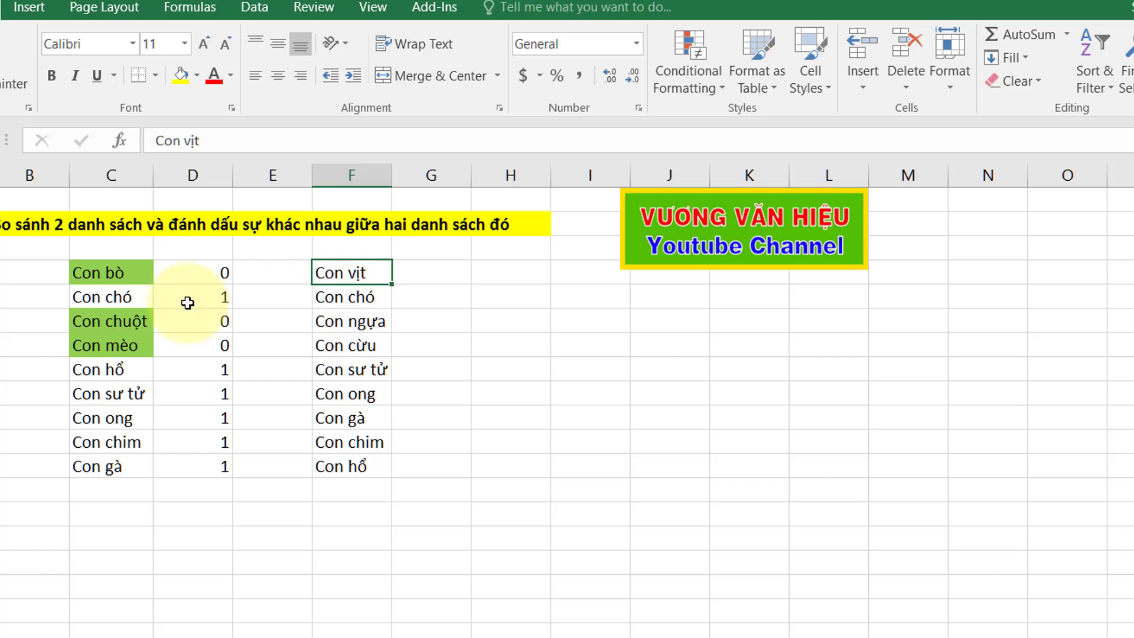
click(101, 300)
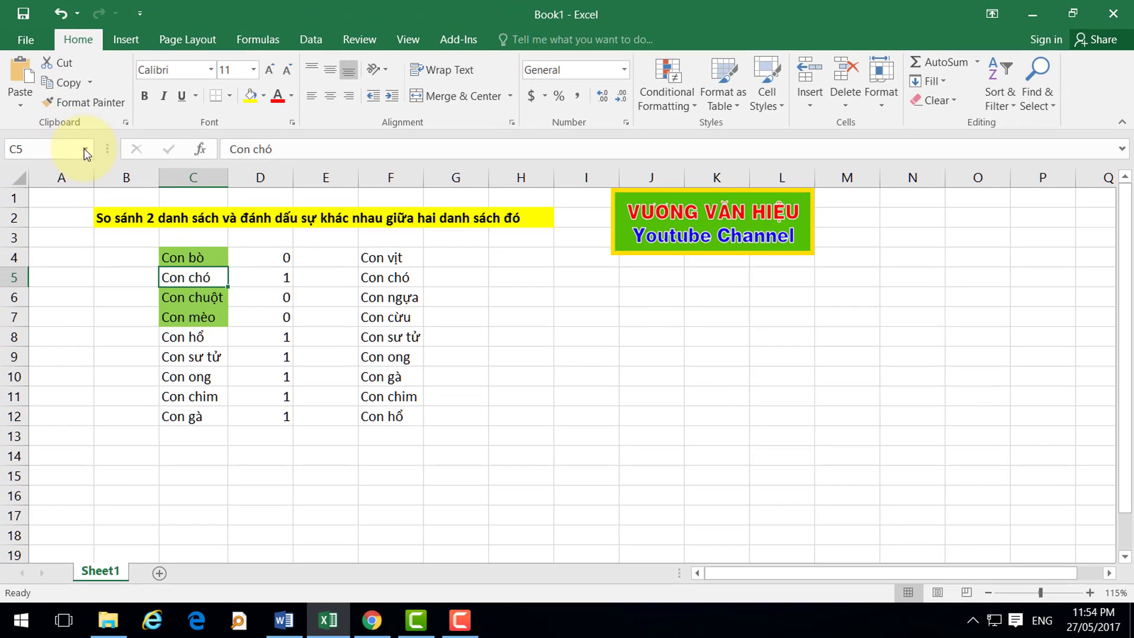
- Select the danhsach2 range F4:F12 and start a new conditional formatting rule
click(84, 149)
click(55, 186)
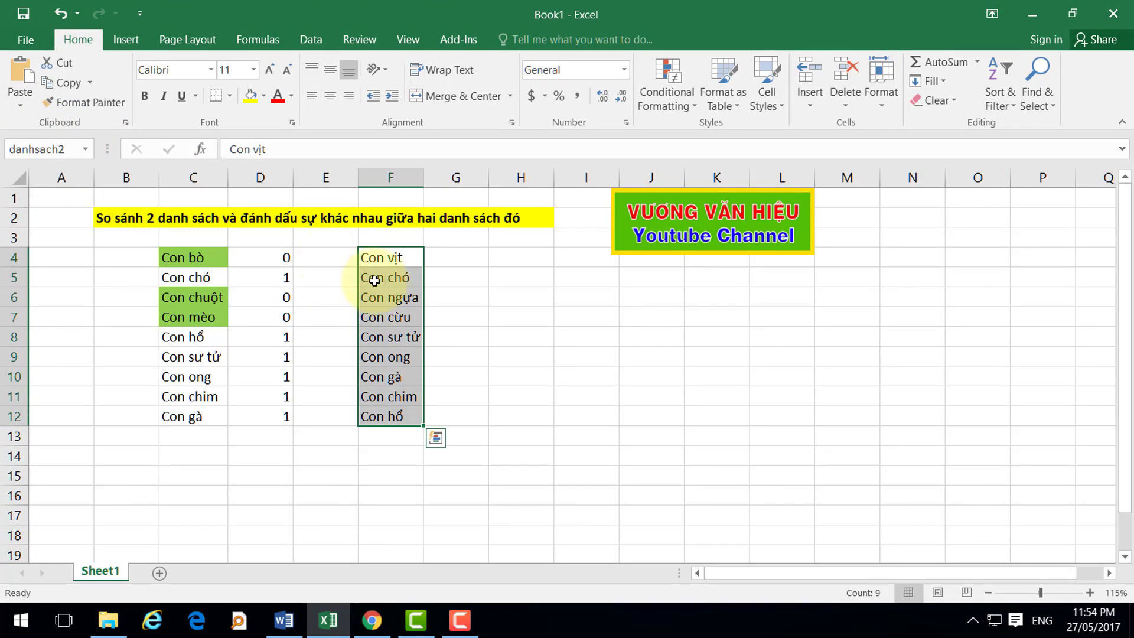
click(680, 105)
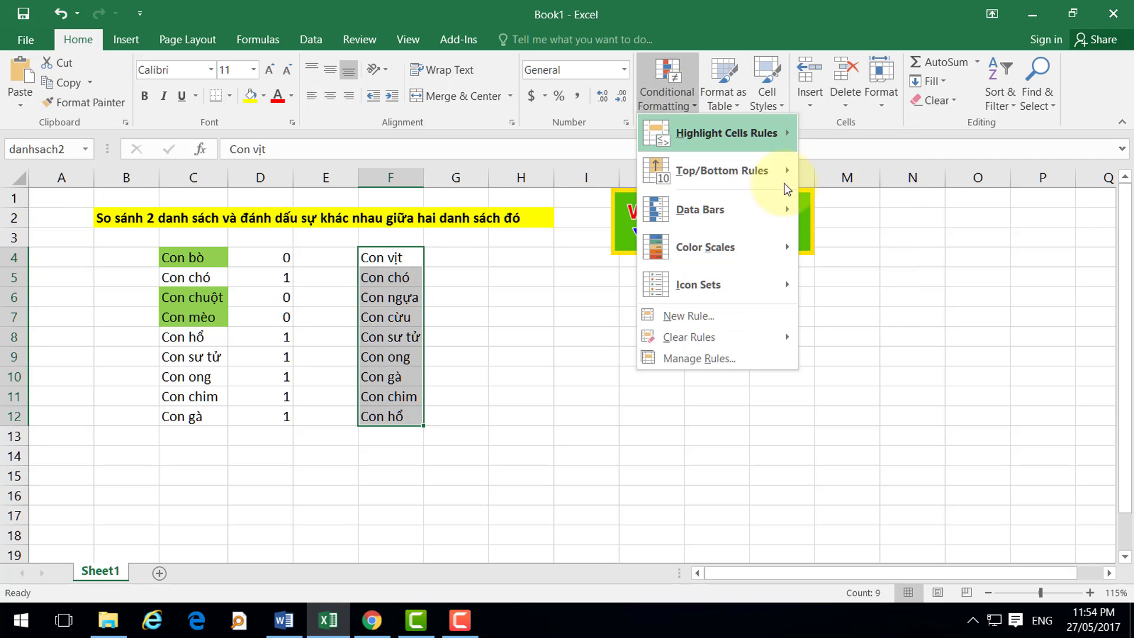
click(727, 319)
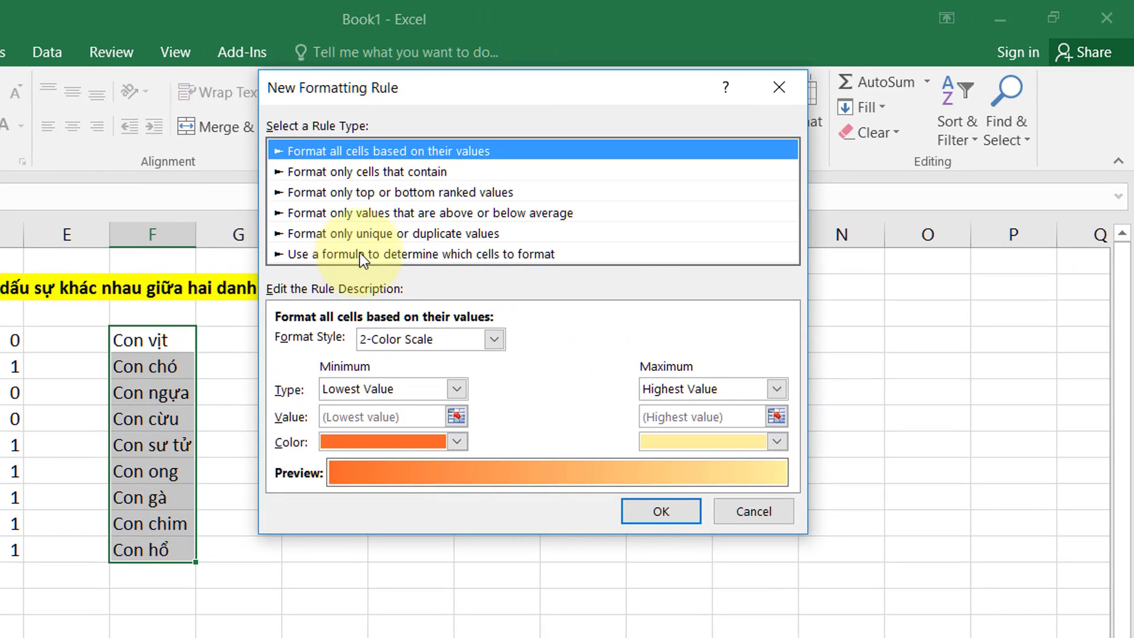
- Apply the rule =countif(danhsach1,f4)=0 with a light green fill to the second list
click(359, 254)
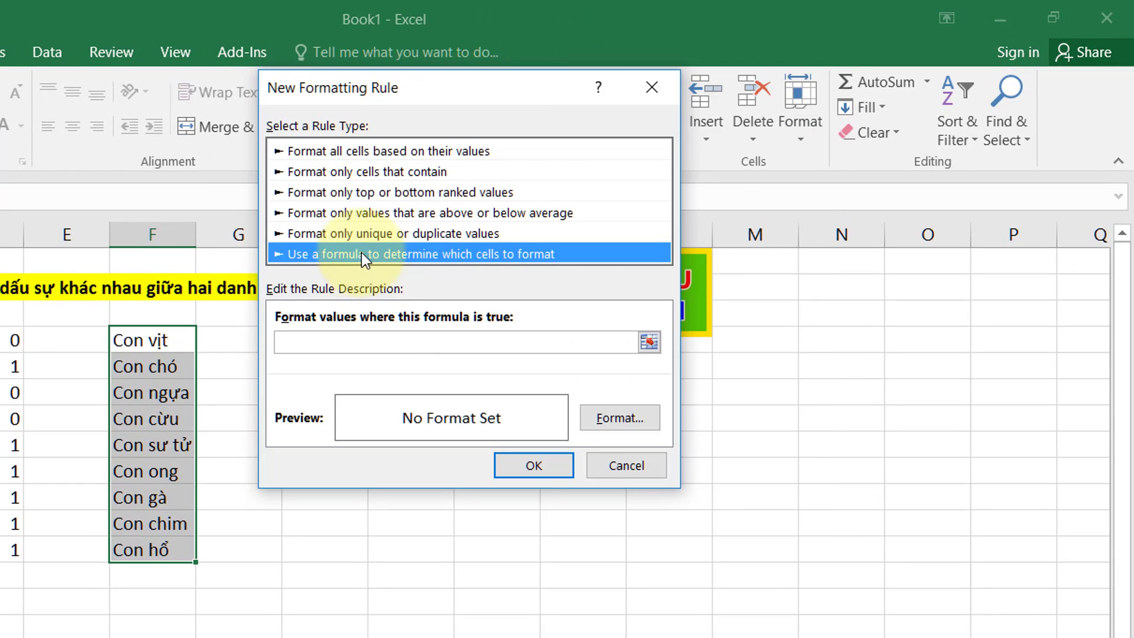
click(354, 345)
text(=)
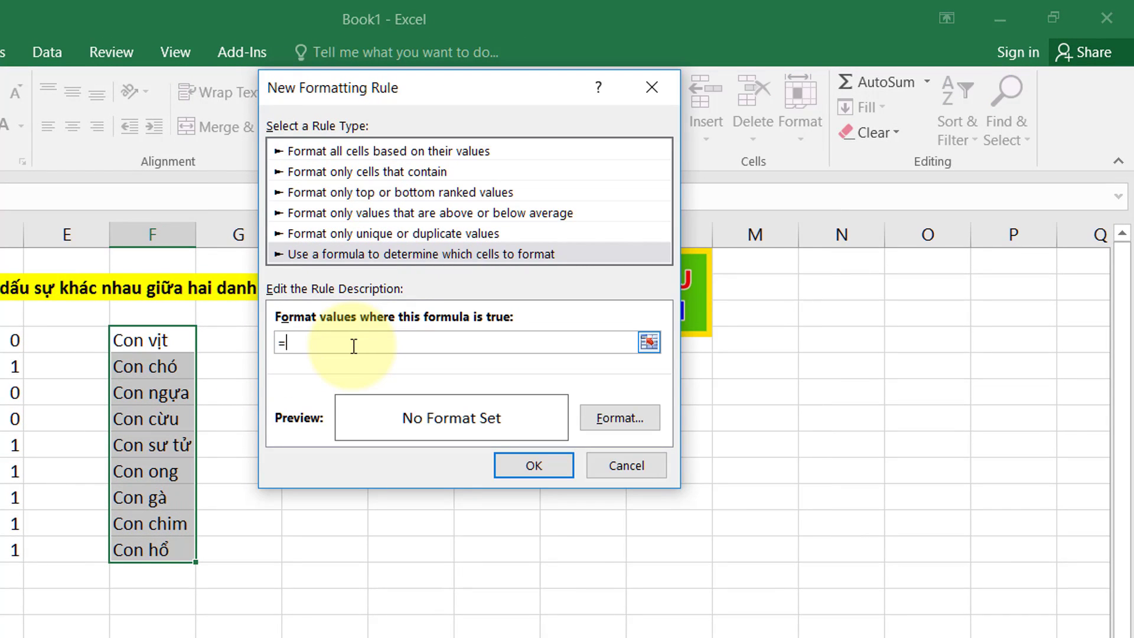
text(counti)
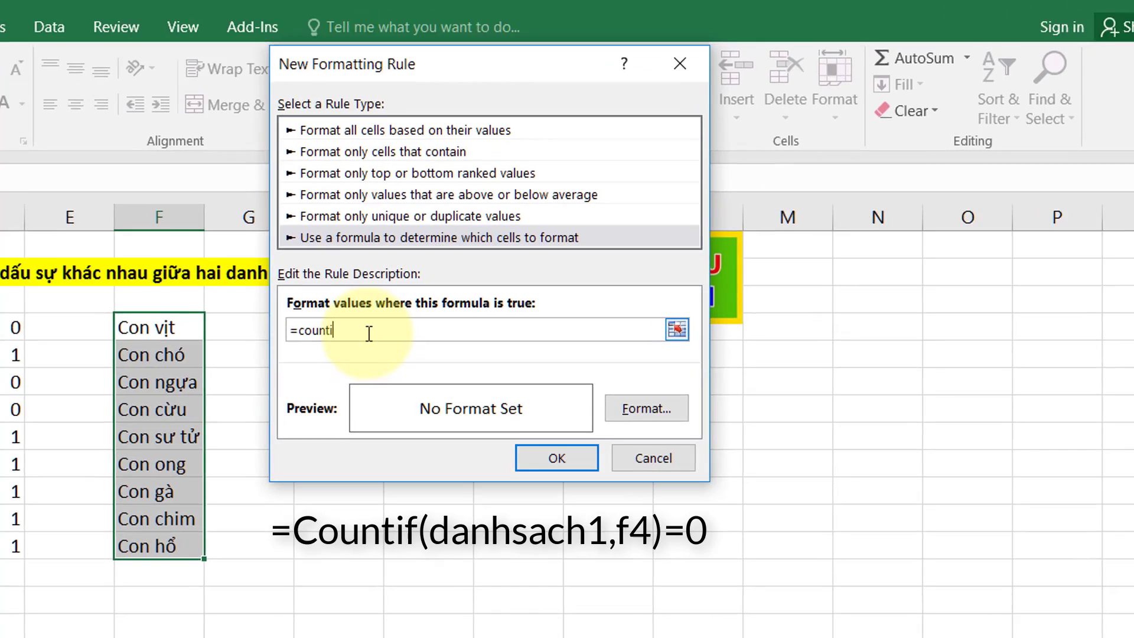
text(f(danhsach1,f4)=)
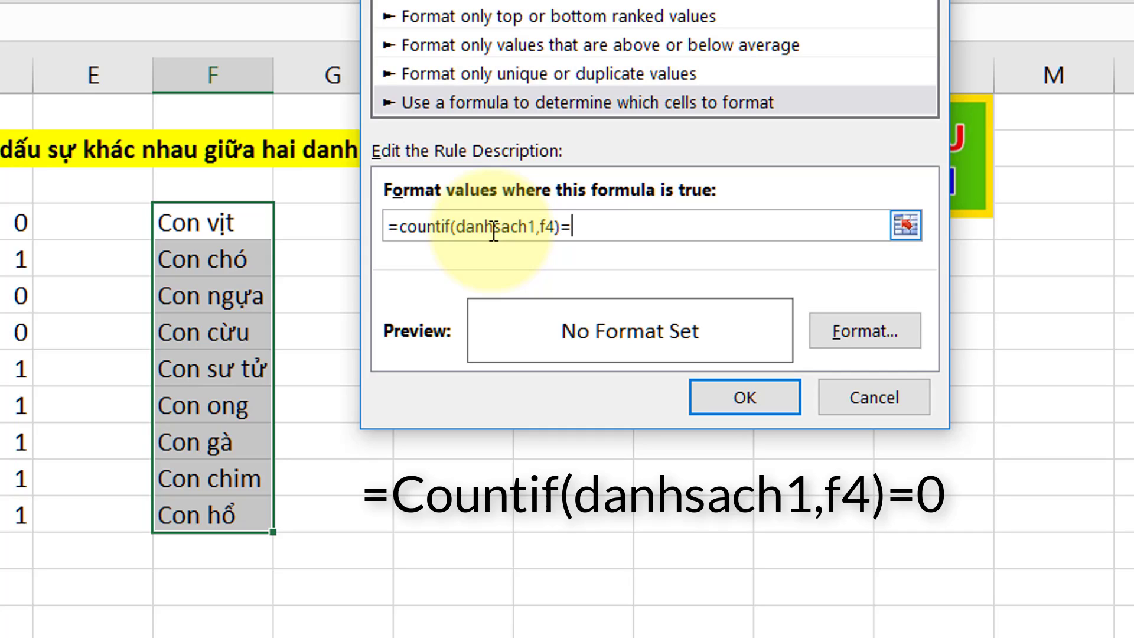
text(0)
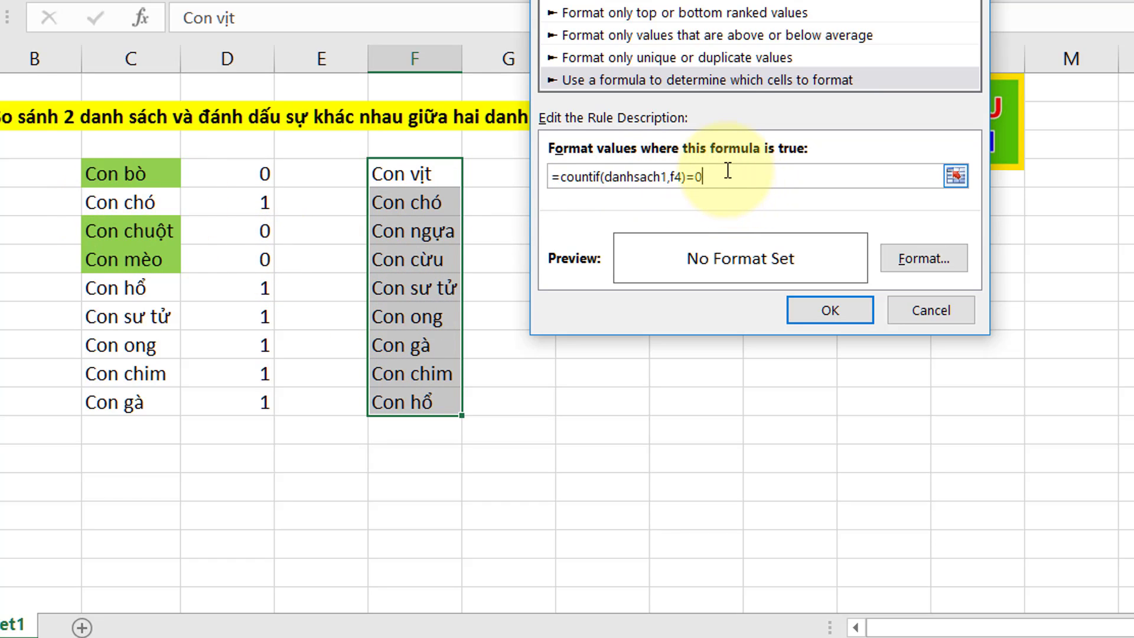
click(935, 263)
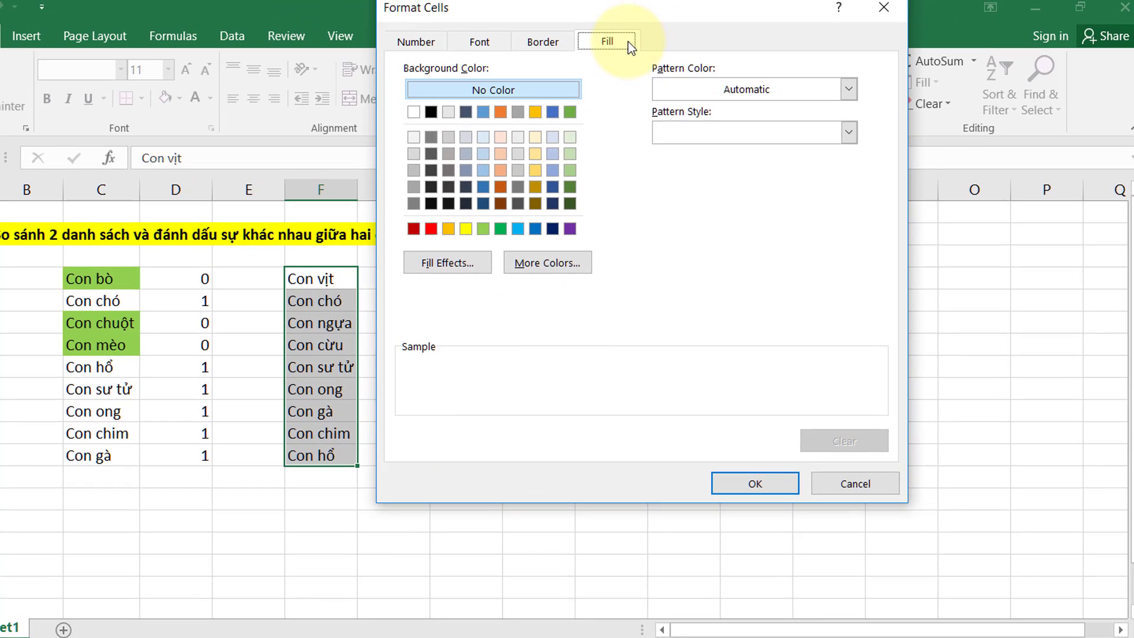
click(484, 230)
click(755, 485)
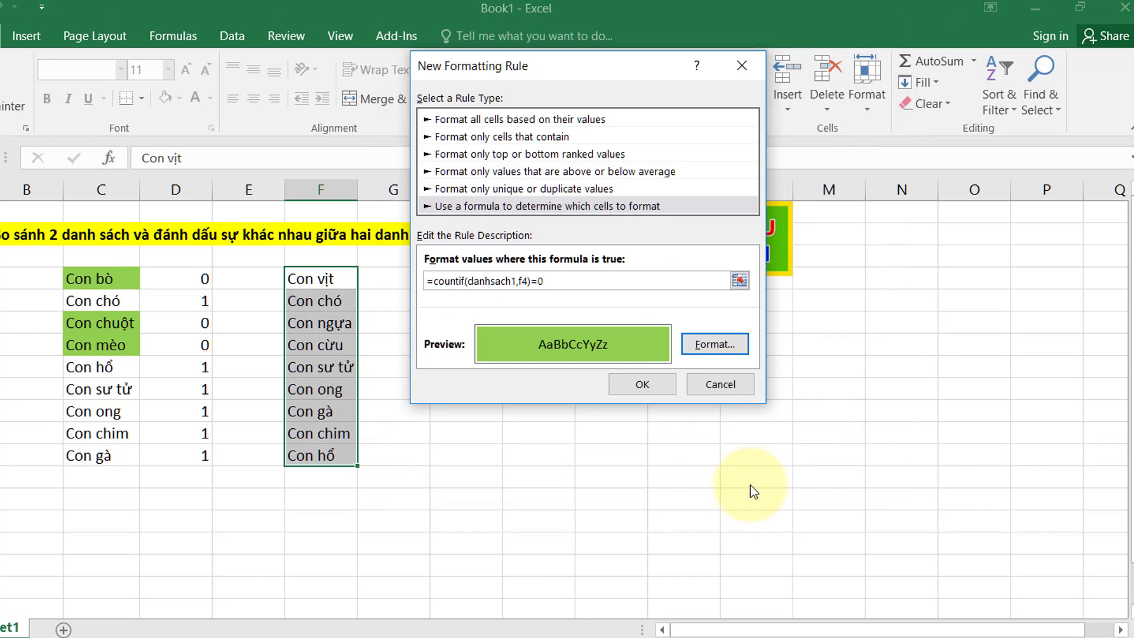
click(643, 384)
click(549, 387)
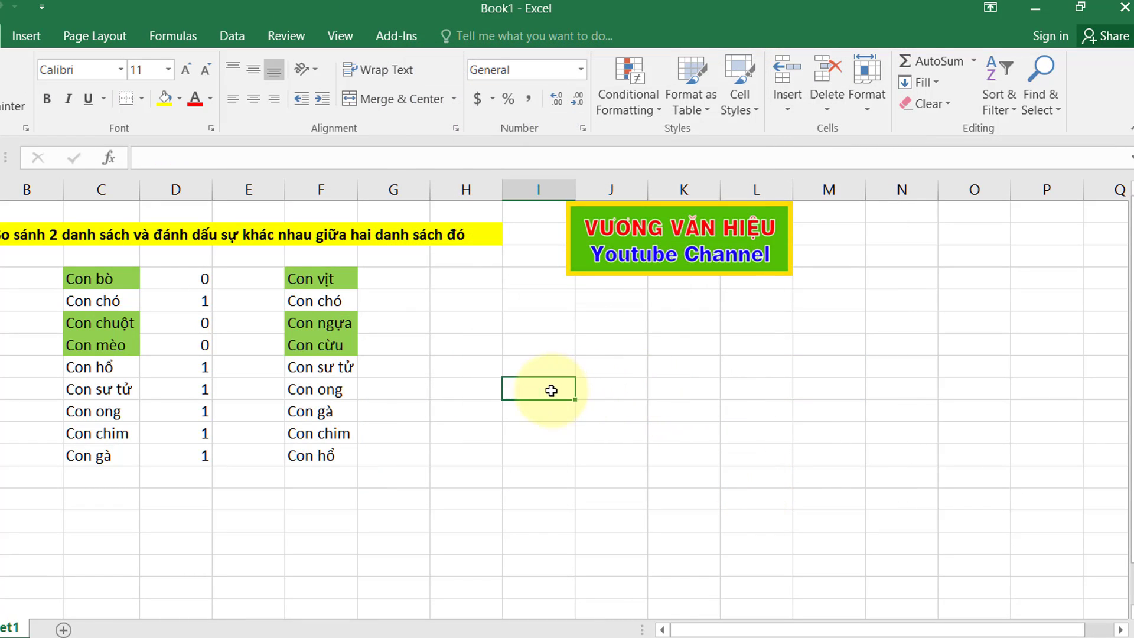
click(316, 324)
key(Down)
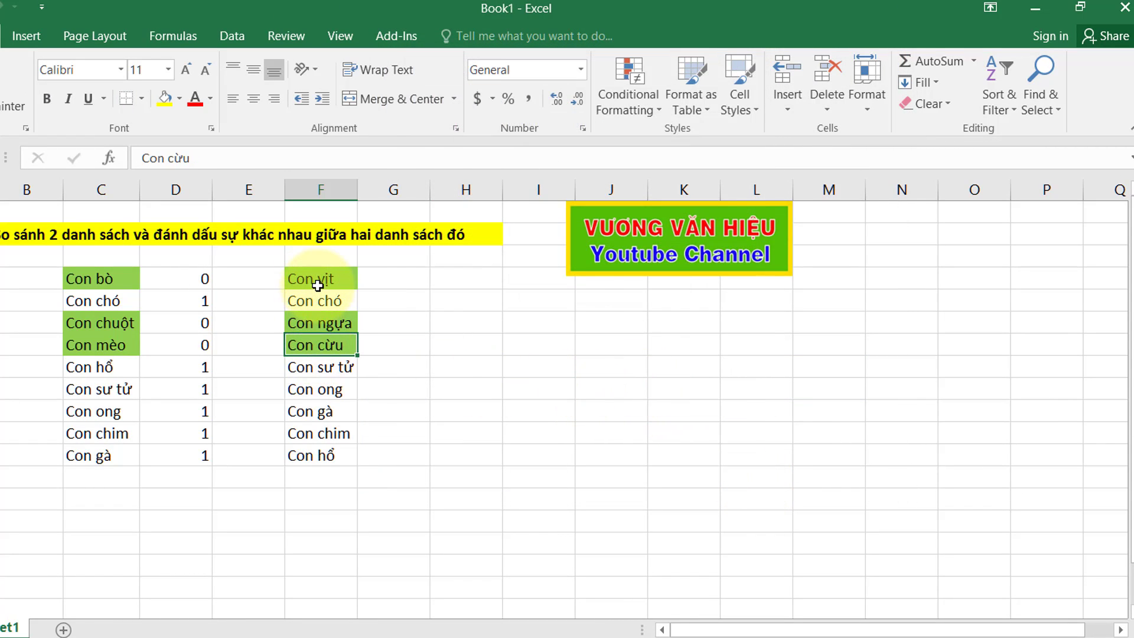
click(316, 279)
click(329, 325)
key(Down)
key(Down)
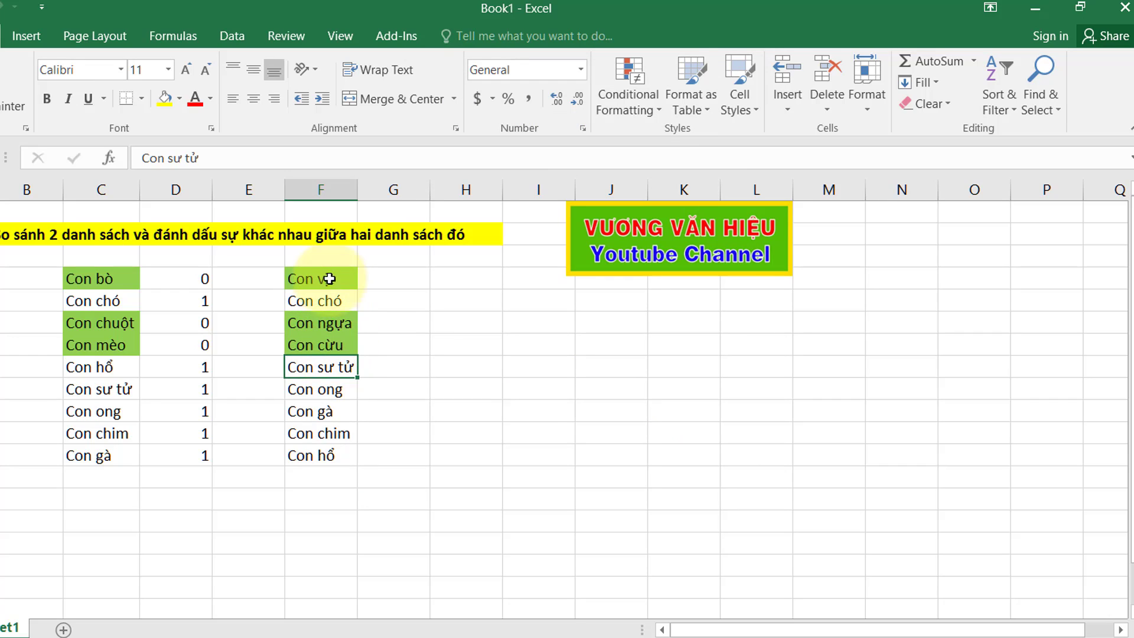
click(331, 279)
click(341, 324)
click(330, 346)
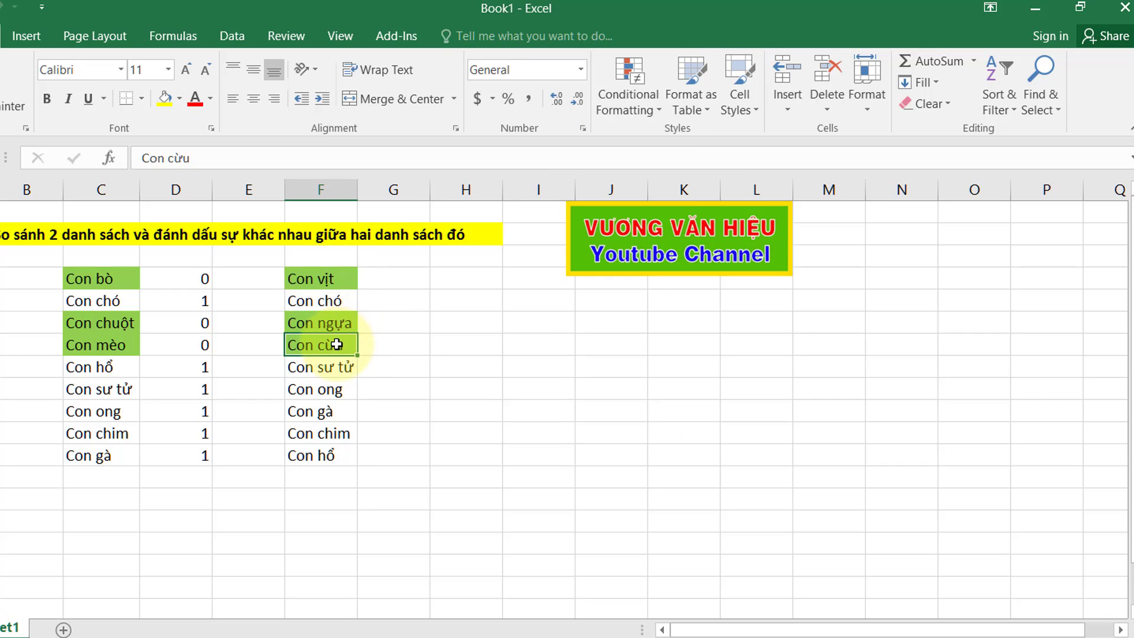
click(112, 322)
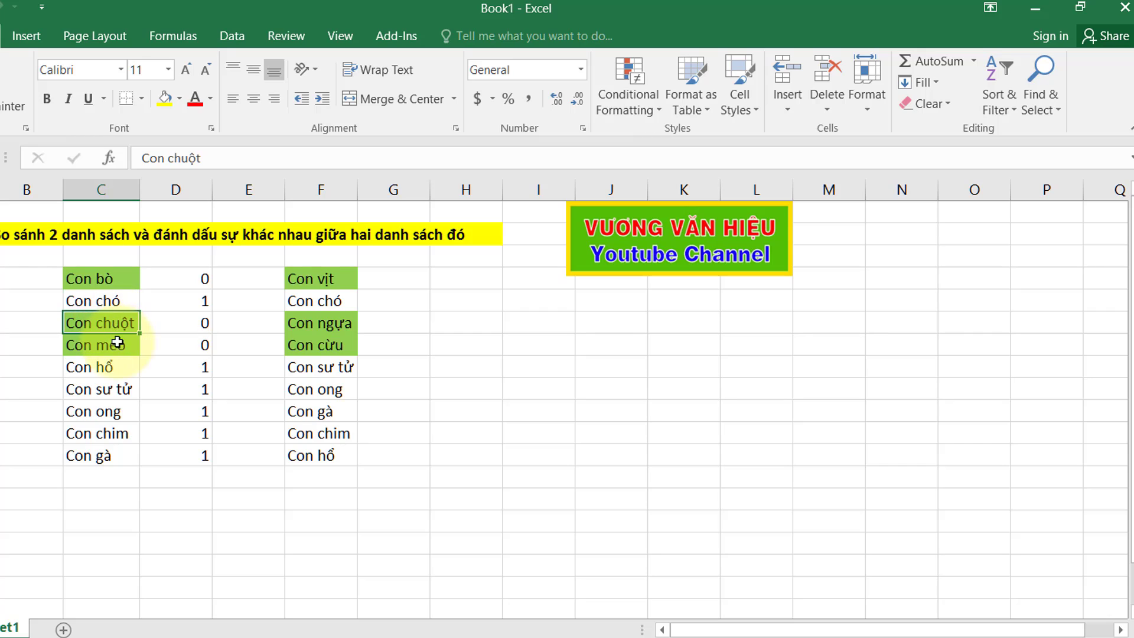
click(338, 323)
click(341, 287)
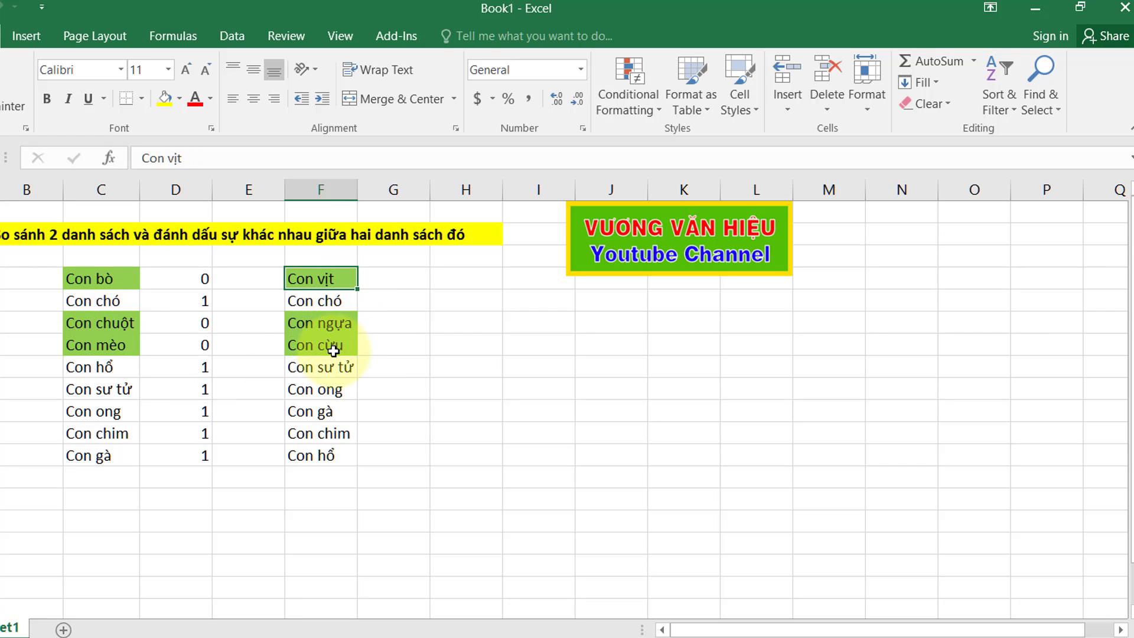
click(408, 349)
click(458, 353)
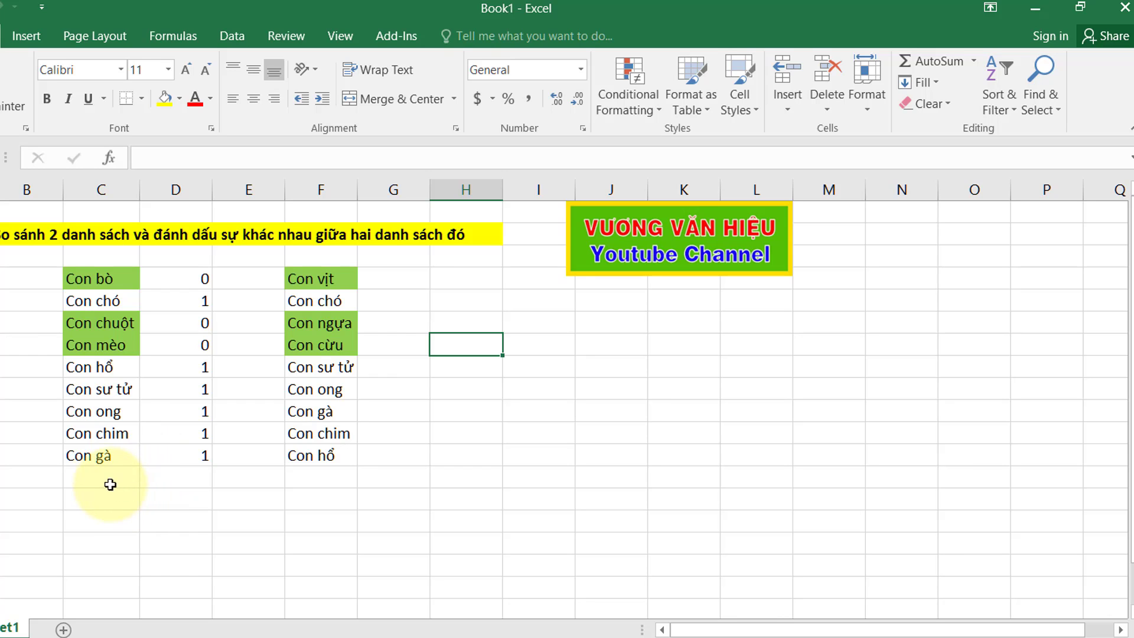
drag(110, 479, 160, 519)
scroll(160, 519, up, 2)
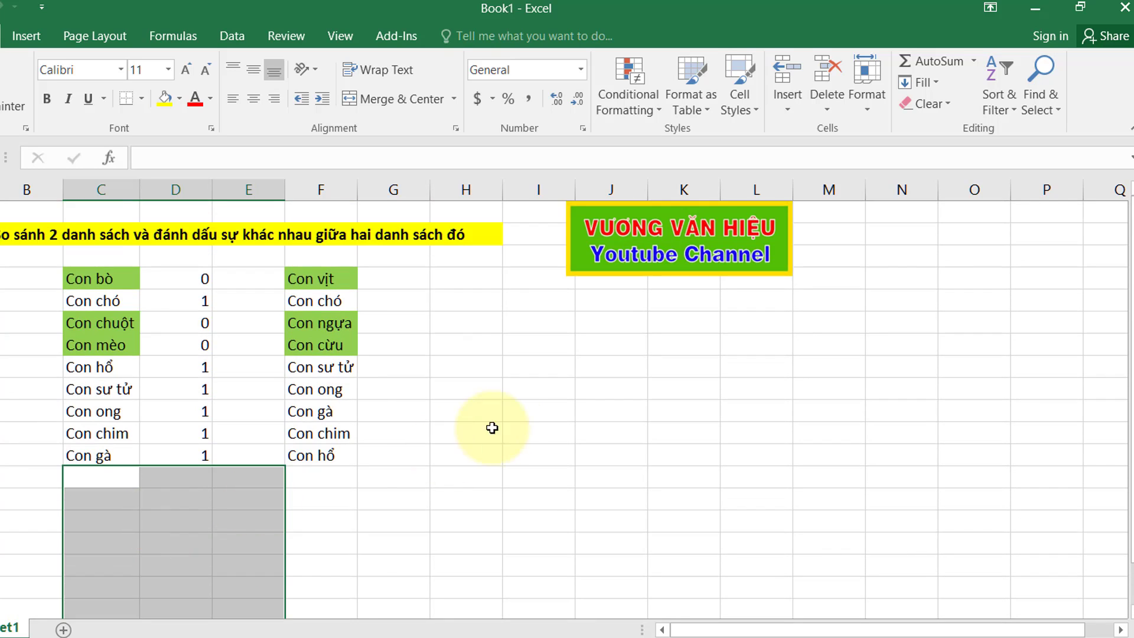
click(520, 448)
click(100, 271)
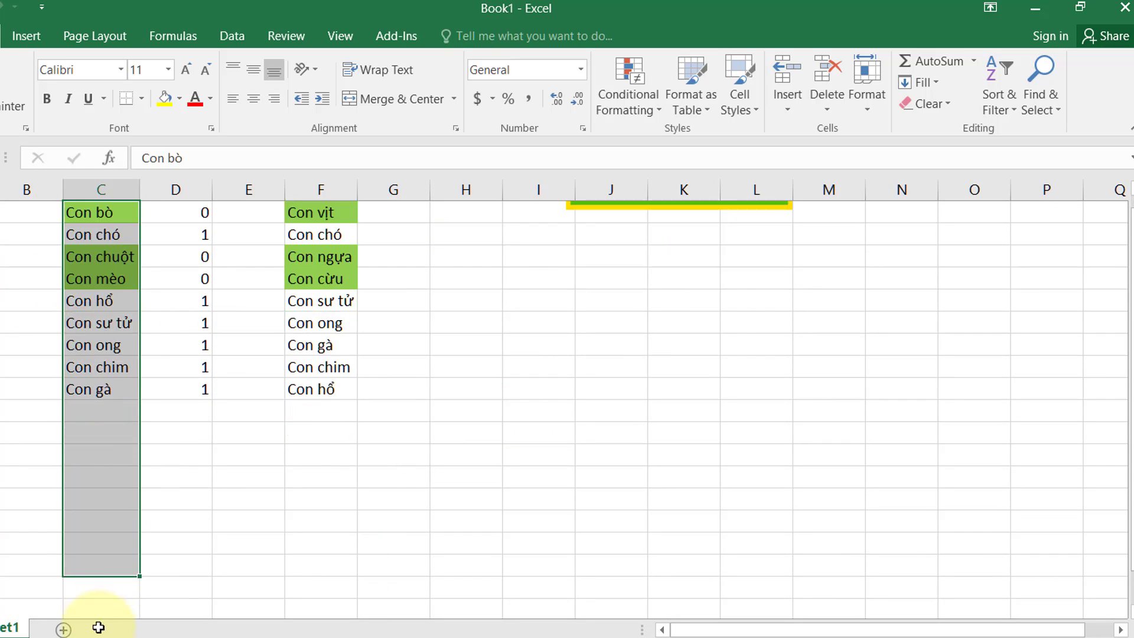
drag(100, 271, 96, 614)
scroll(94, 455, up, 2)
click(88, 346)
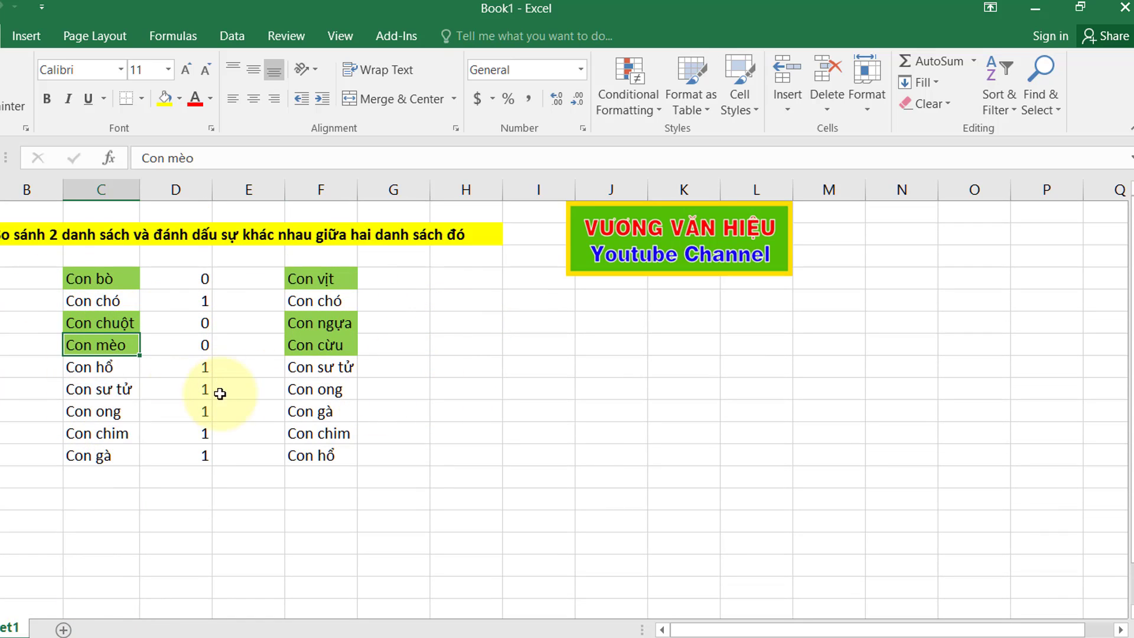
click(444, 357)
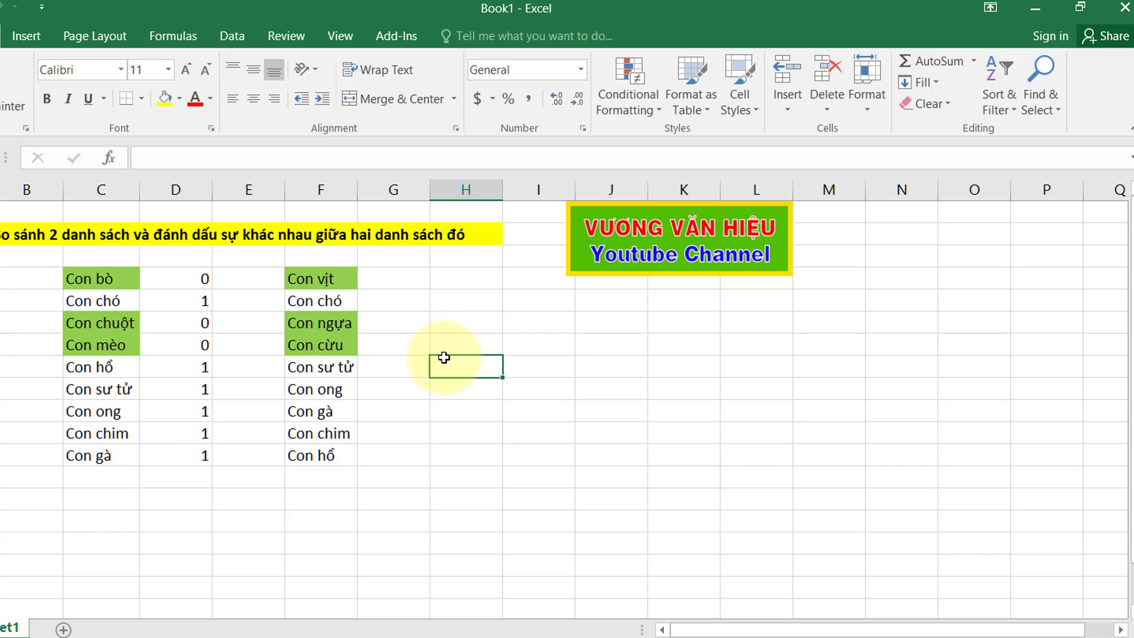